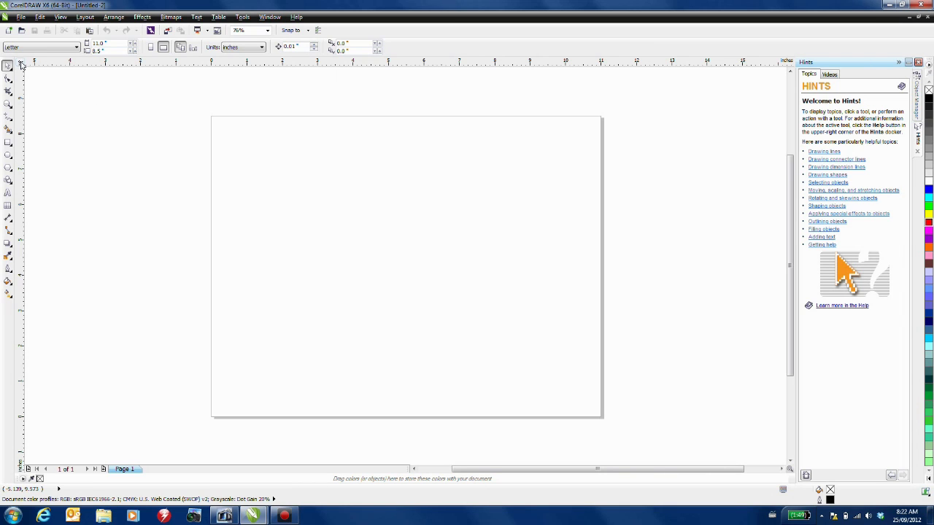
- Move the ruler origin to the page's top-left corner
left_click_drag(22, 64, 212, 121)
- In the ruler Options, add horizontal guidelines at -0.5 in and -8 in
double_click(216, 62)
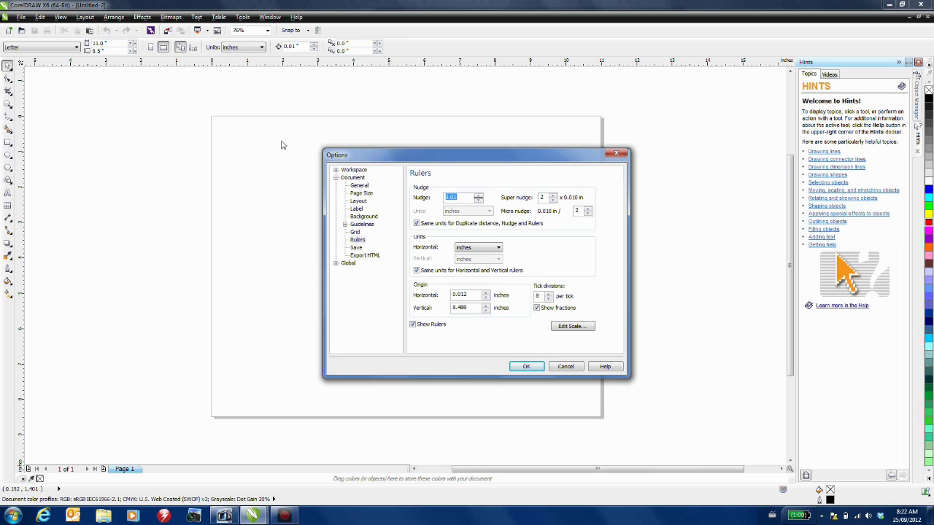
left_click(345, 225)
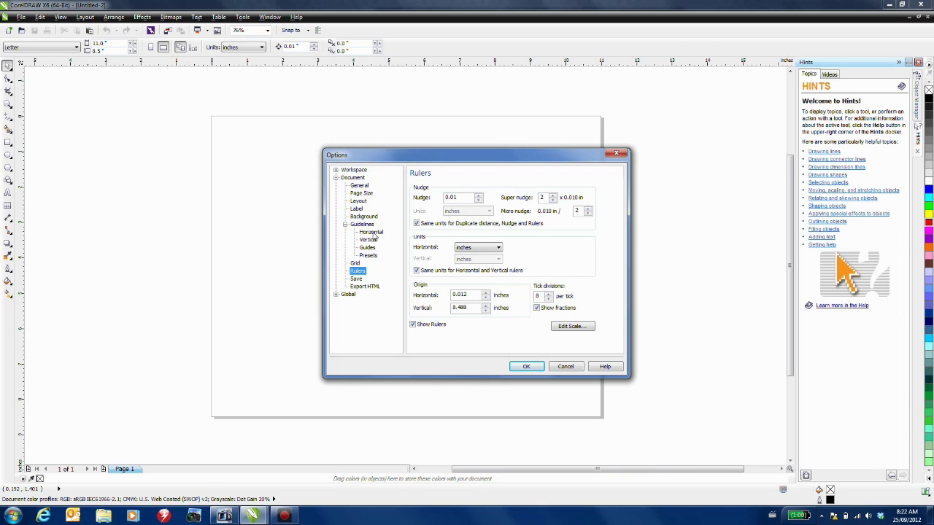
left_click(372, 232)
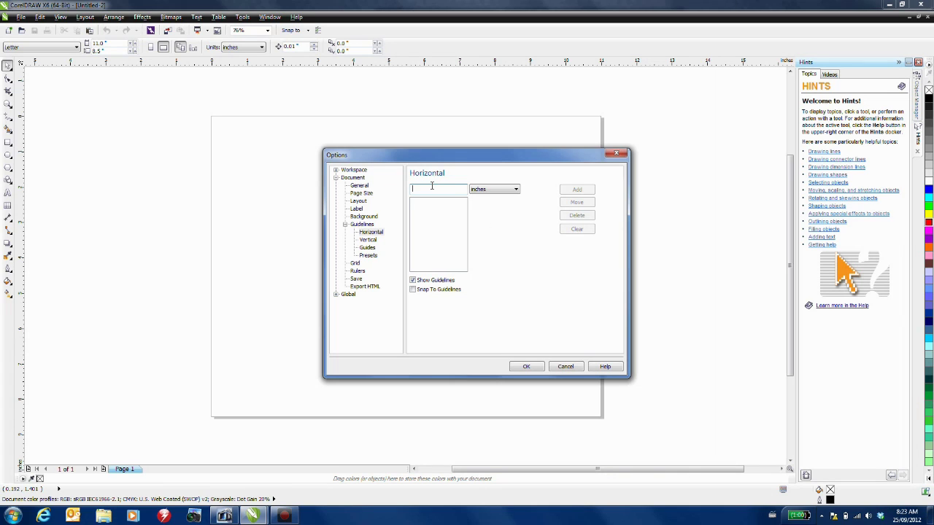
type("-0.5")
left_click(578, 190)
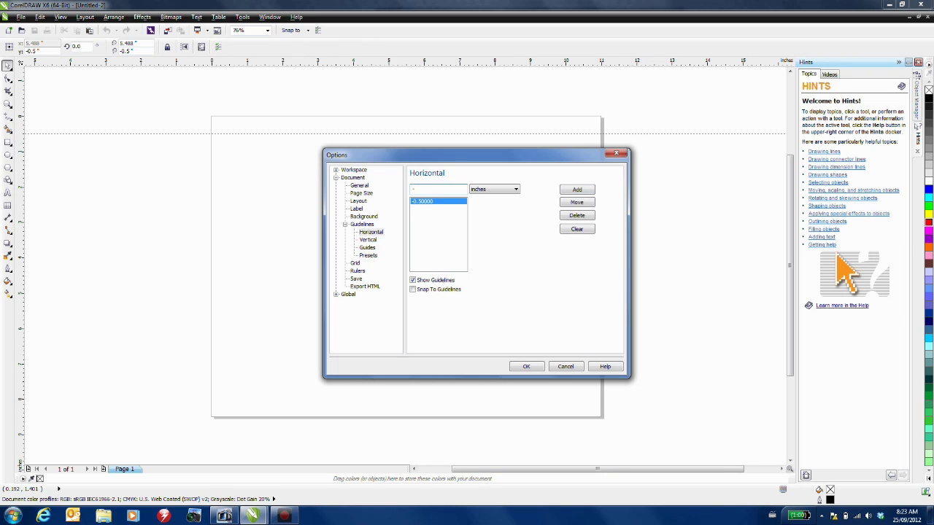
key("BackSpace")
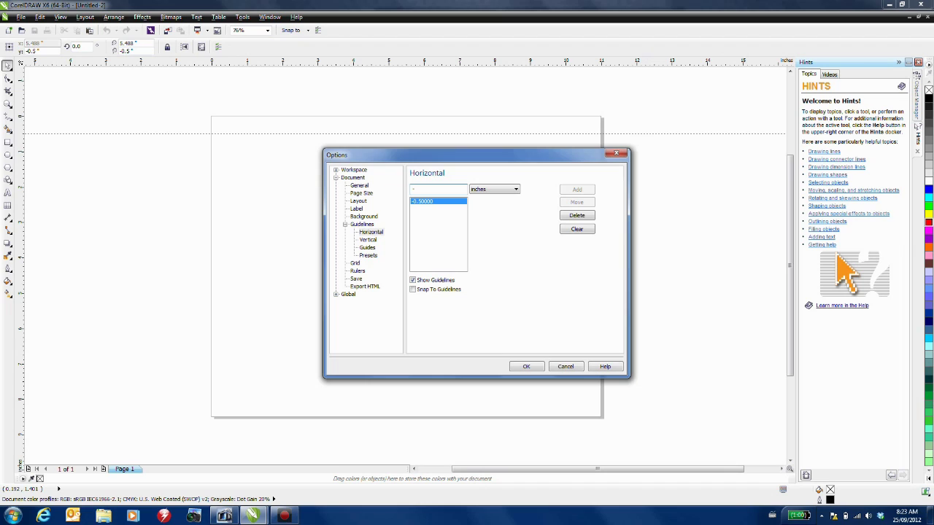
type("-8")
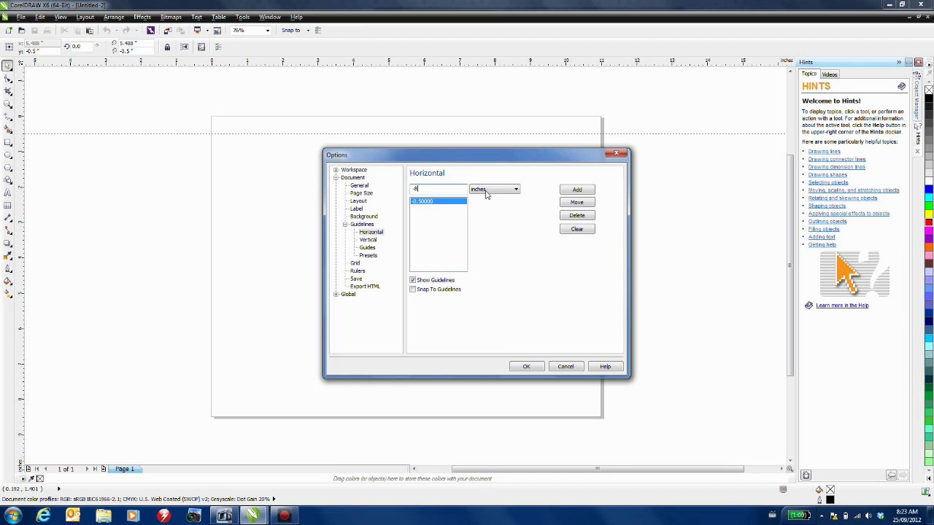
left_click(588, 191)
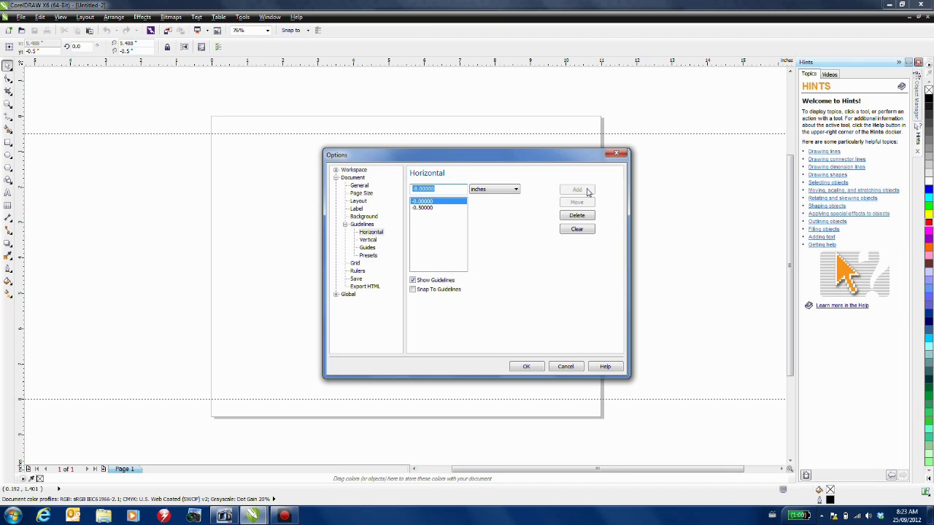
- Add vertical guidelines at 0.5, 5, 5.5, 6 and 10.5 in, then close Options
left_click(368, 241)
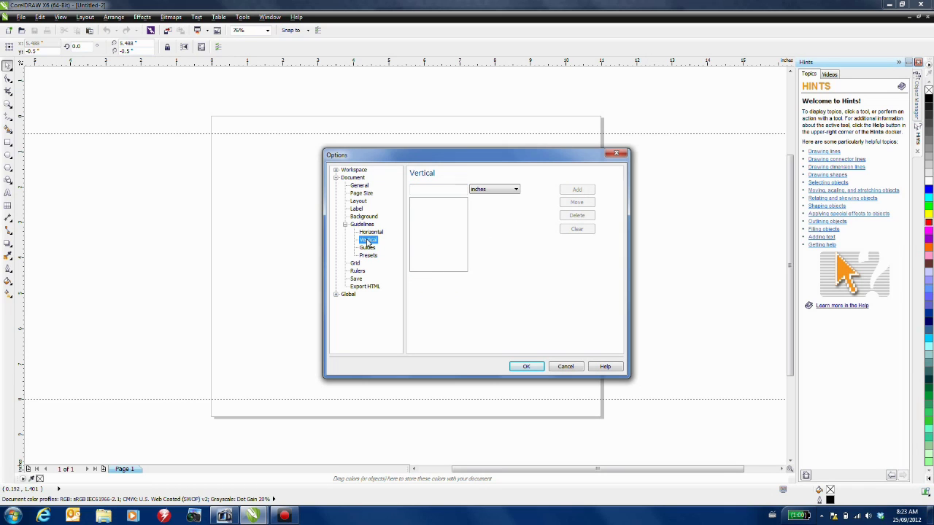
left_click(448, 189)
type(".5")
left_click(577, 190)
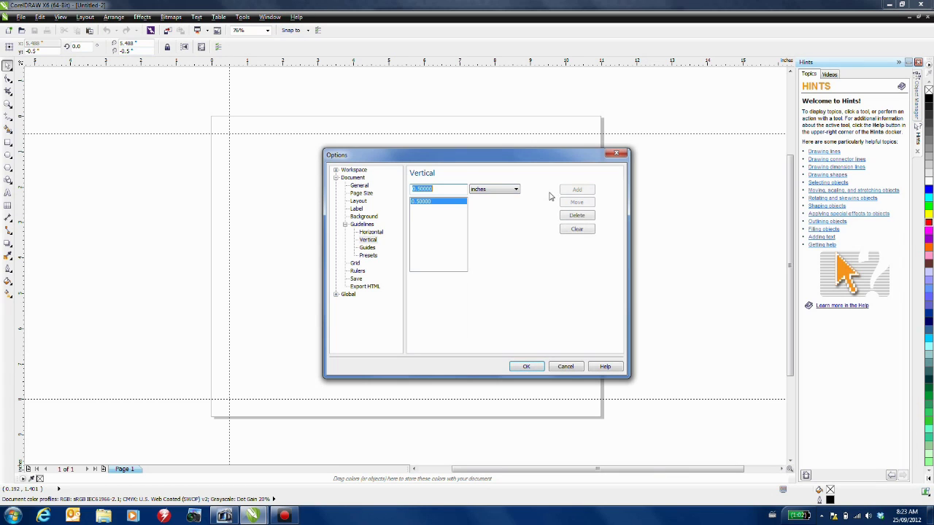
type("5")
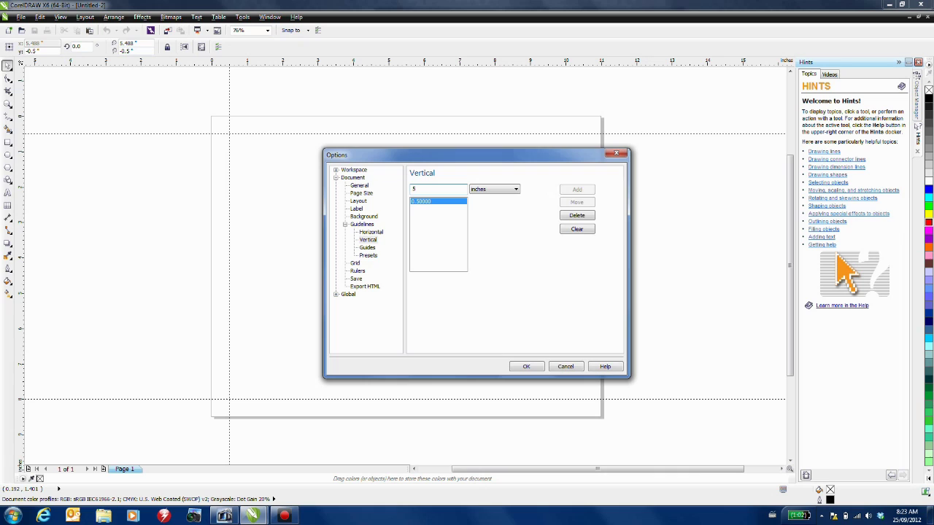
left_click(577, 190)
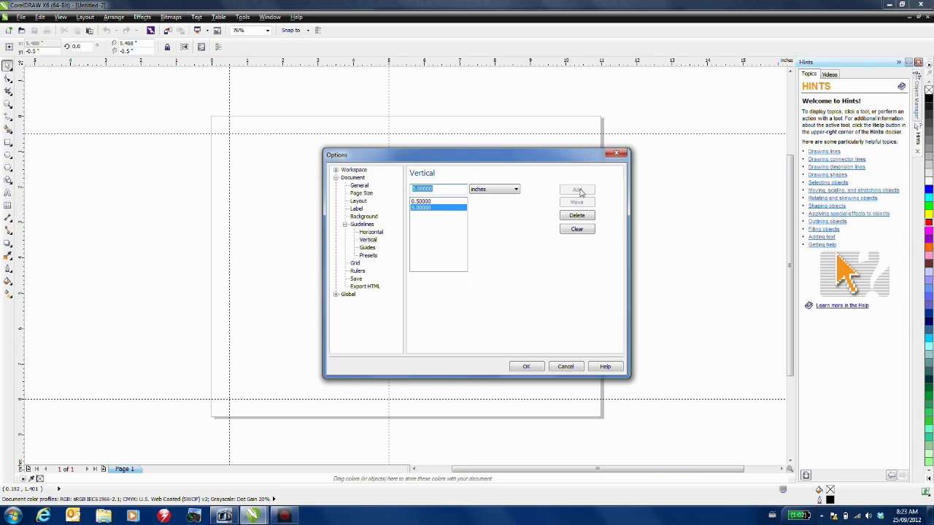
type("5.5")
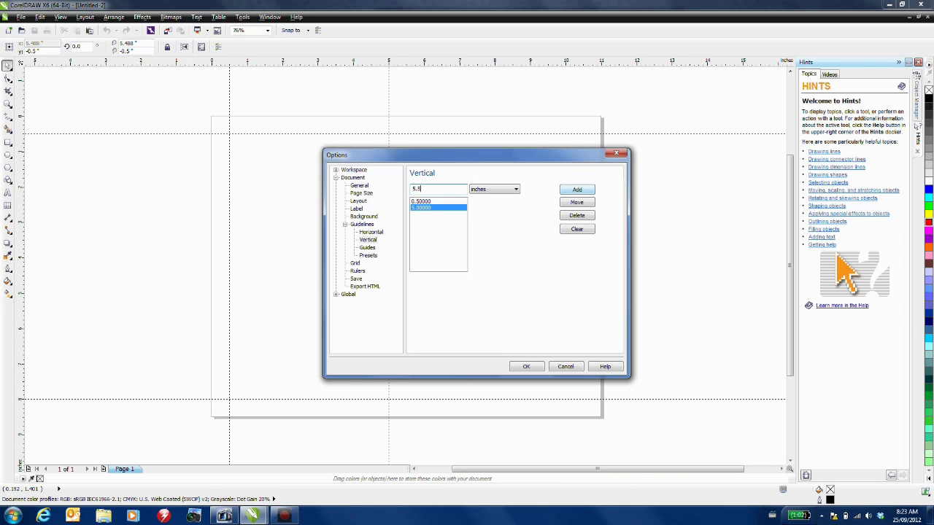
left_click(577, 190)
type("6")
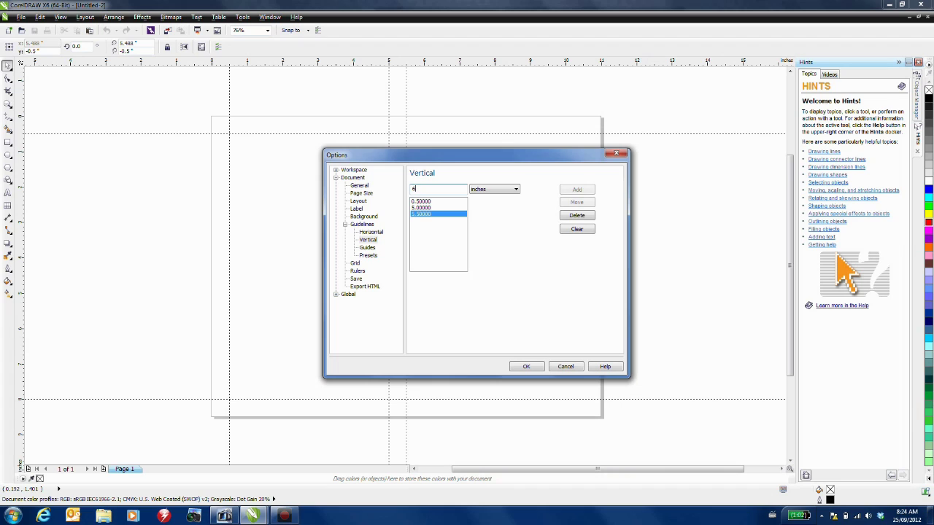
left_click(577, 190)
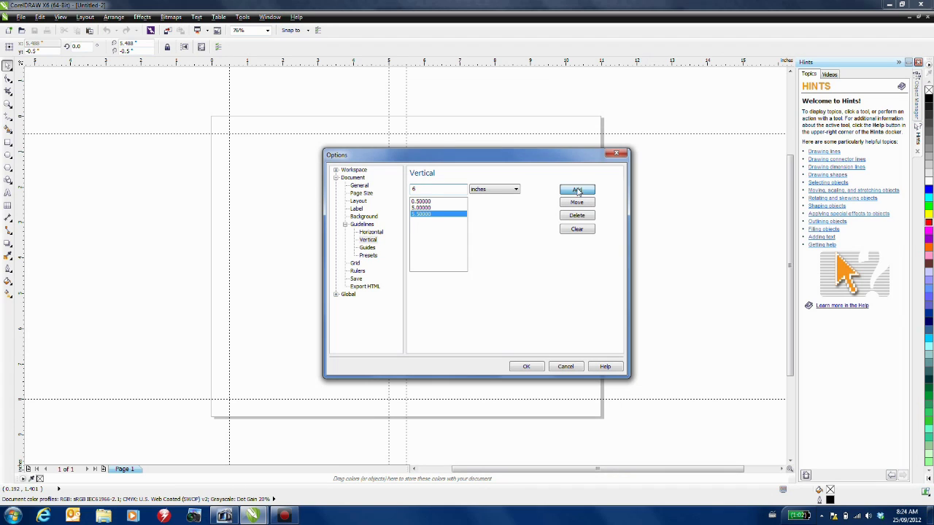
type("1")
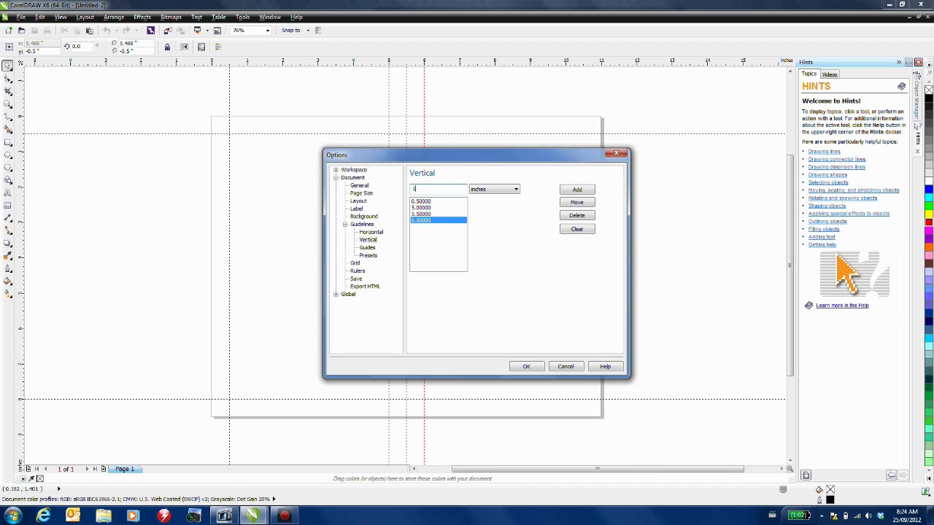
type("0.5")
left_click(589, 191)
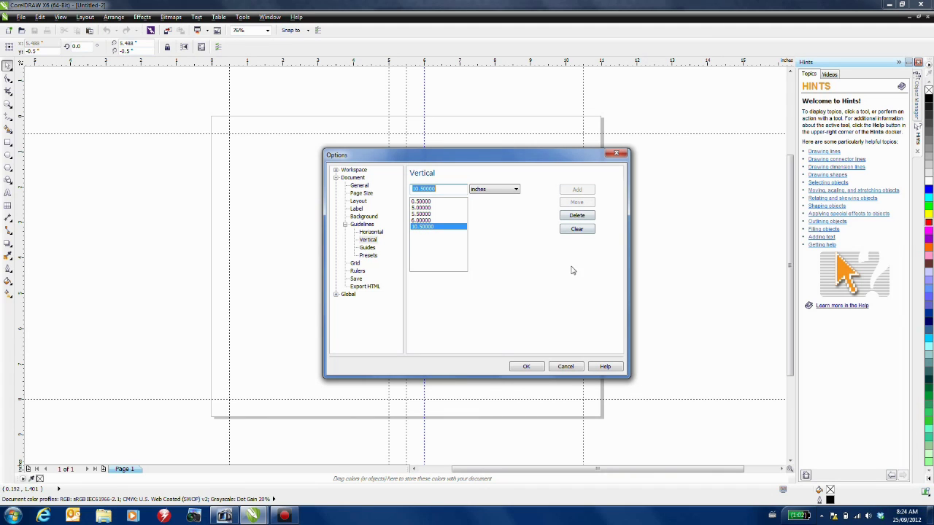
left_click(527, 367)
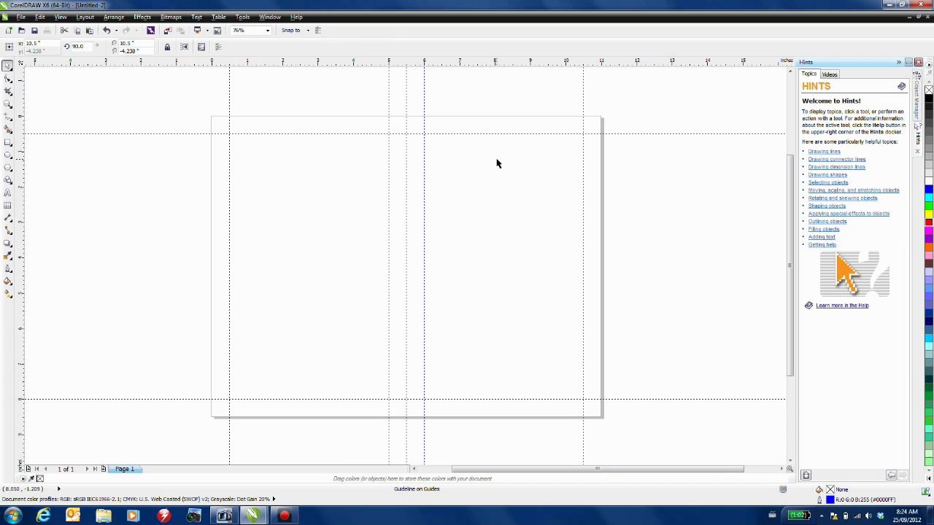
- Type the property's street, city and price 389,000 on three lines near the right panel's top
left_click(7, 193)
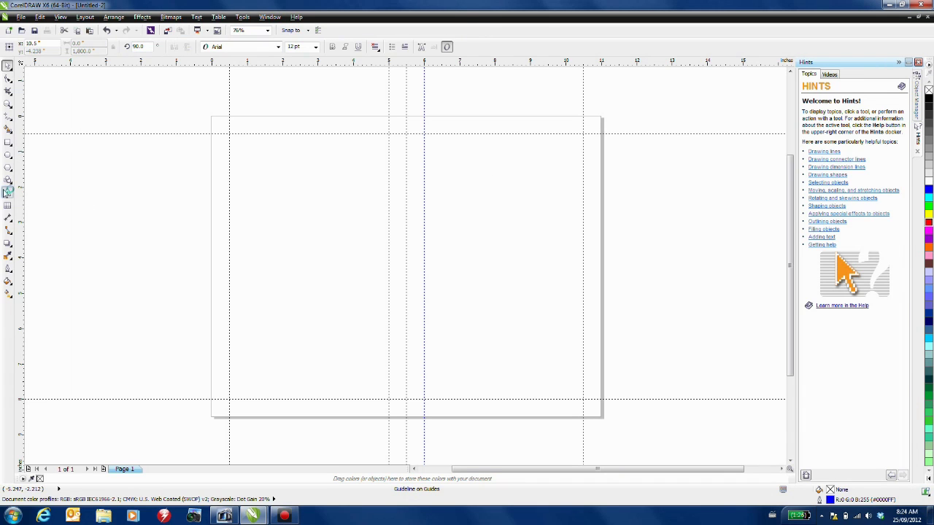
left_click(448, 158)
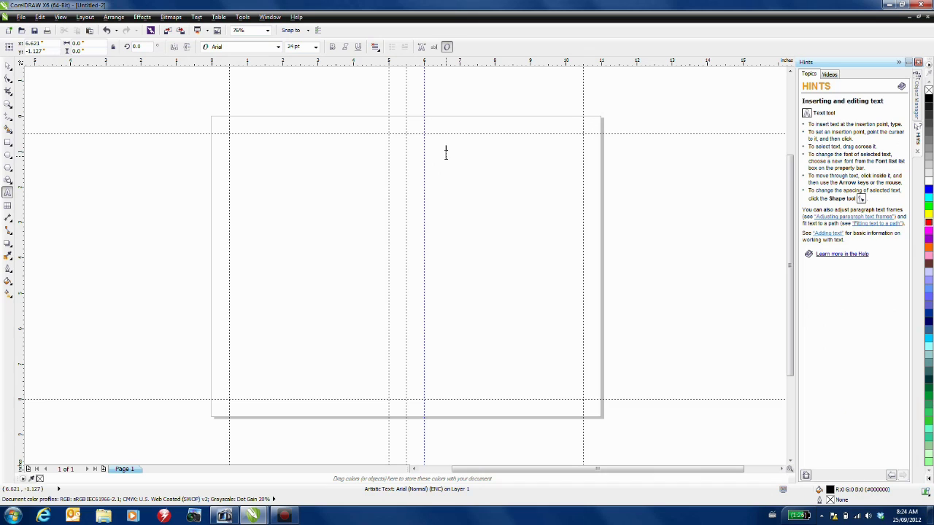
key("Return")
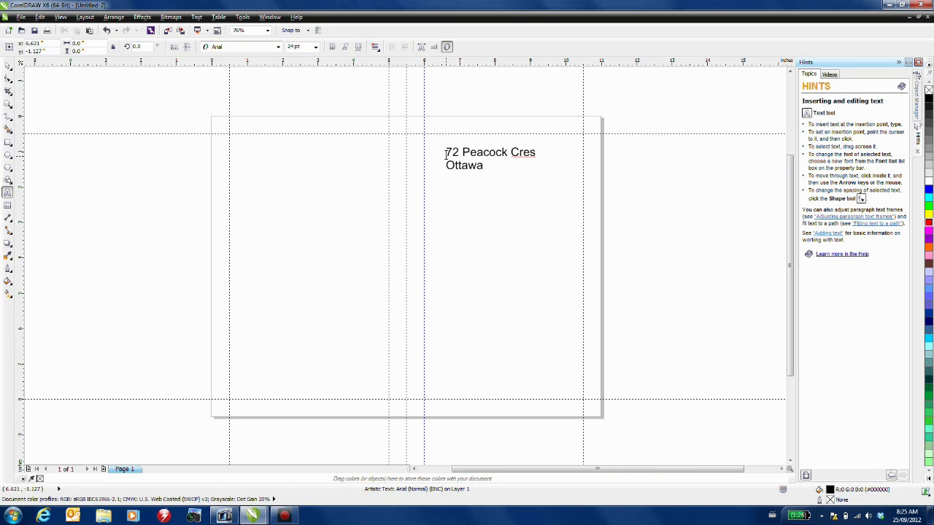
key("Return")
type("389,000")
key("ctrl+a")
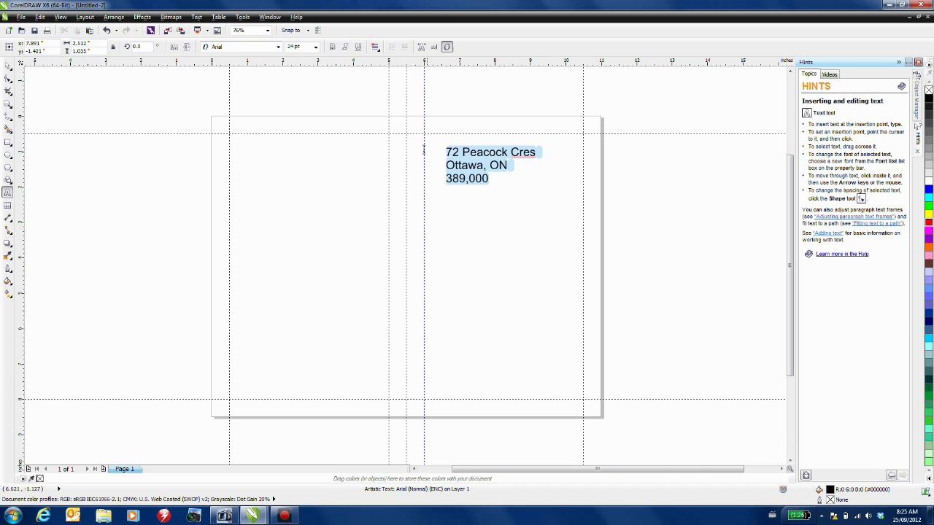
- Format the property text as 18 pt Biondi, centred and red, just below the top guideline
left_click(278, 47)
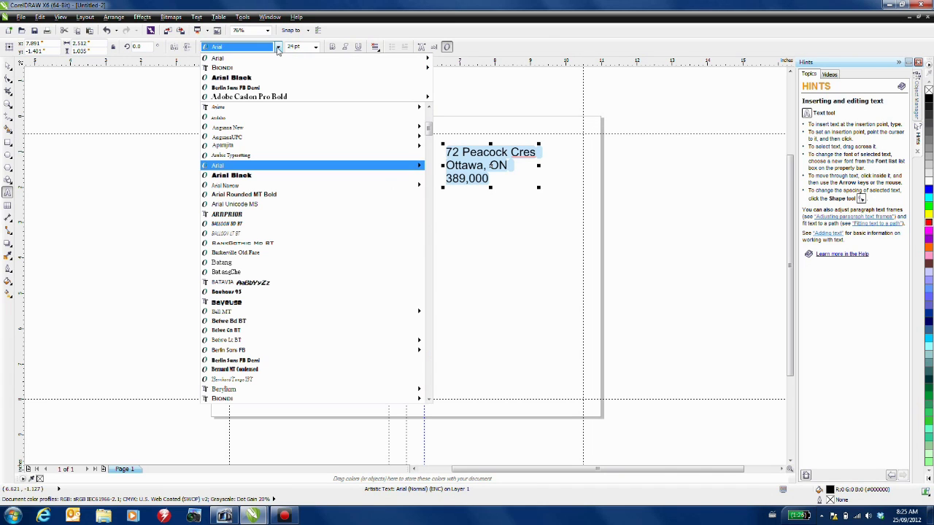
left_click(255, 71)
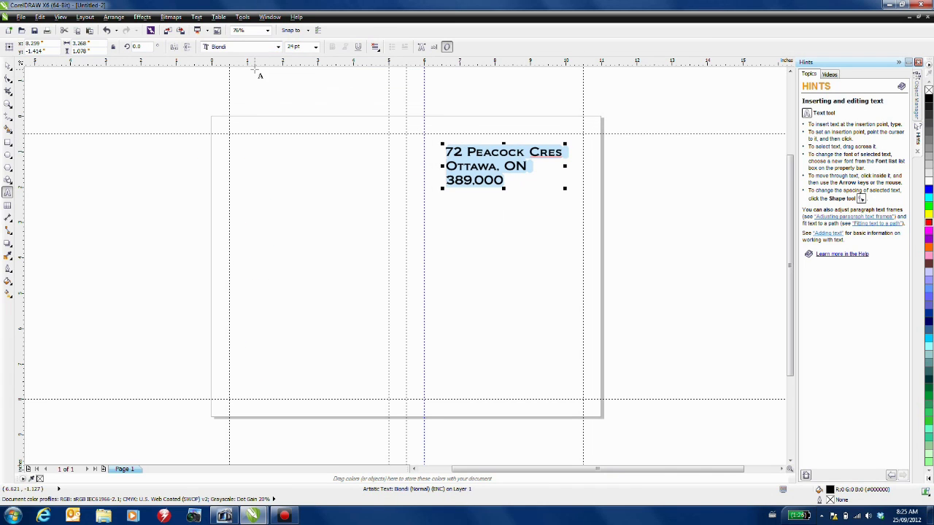
left_click(315, 47)
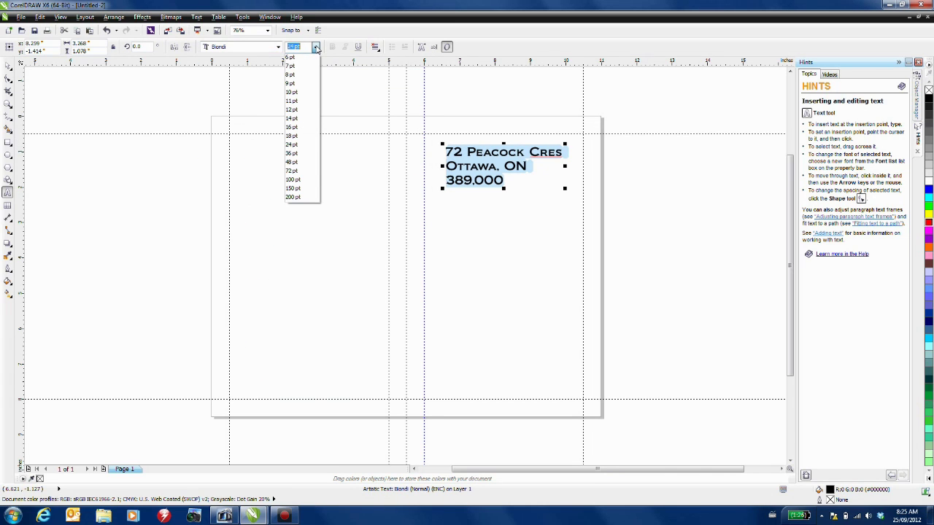
left_click(301, 136)
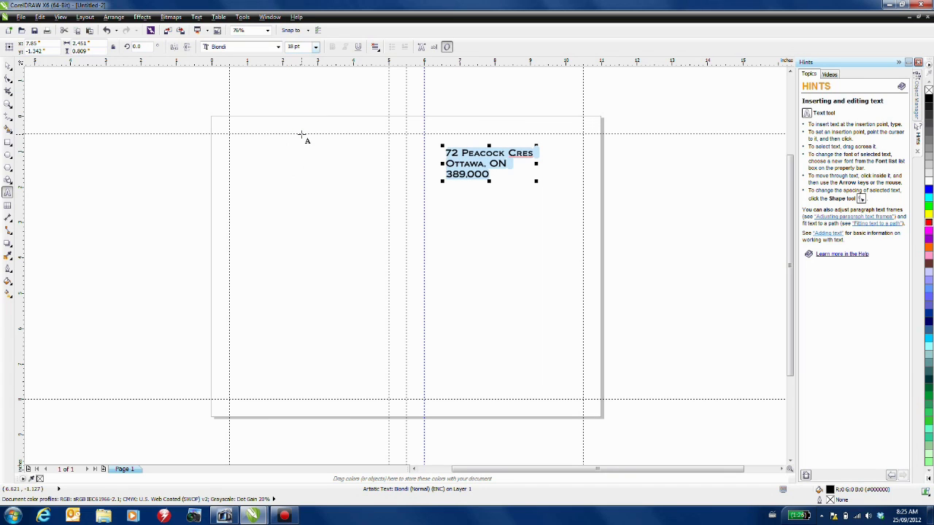
left_click(375, 47)
left_click(387, 82)
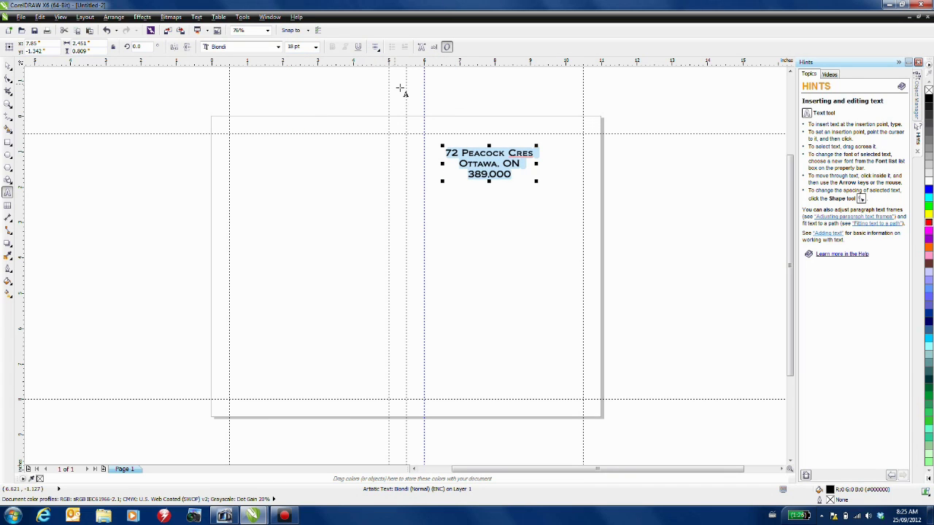
left_click(929, 224)
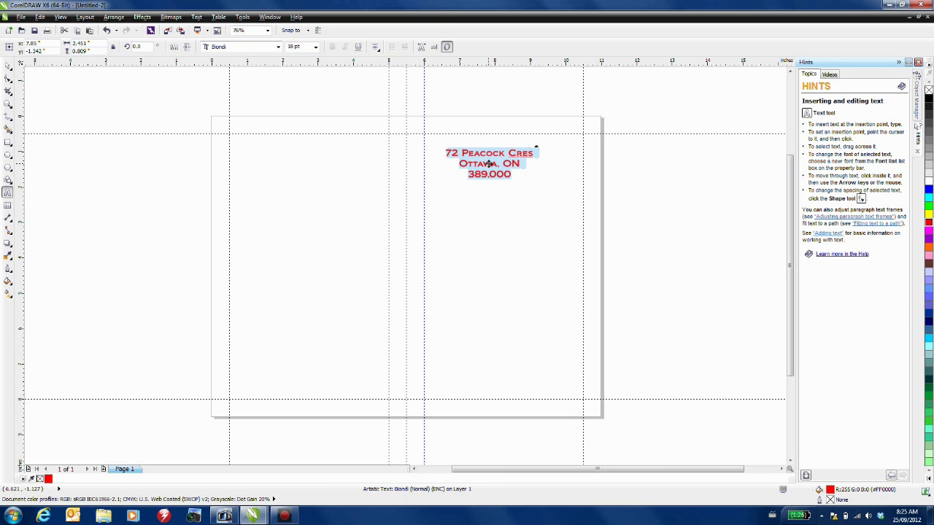
left_click_drag(492, 165, 504, 149)
key("ctrl+space")
left_click(709, 115)
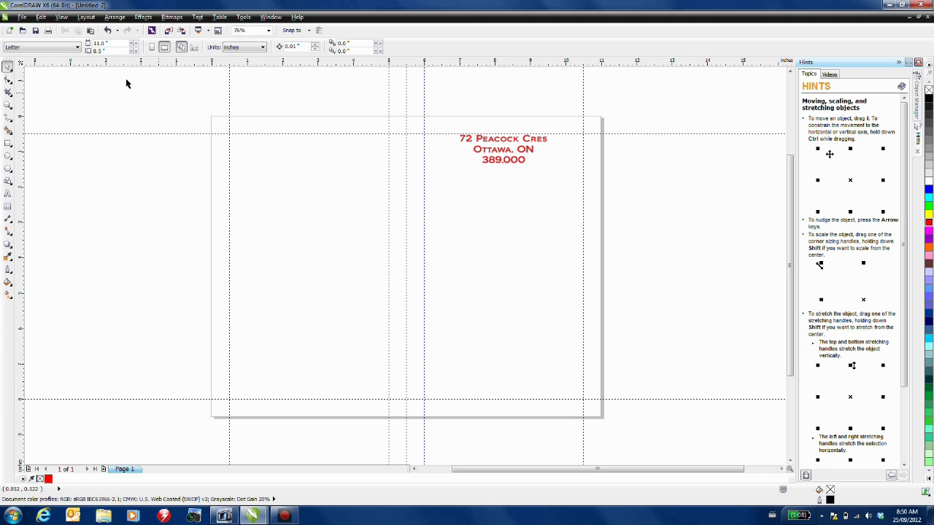
- Toggle Alignment Guides and change their display colour to dark brown
left_click(62, 17)
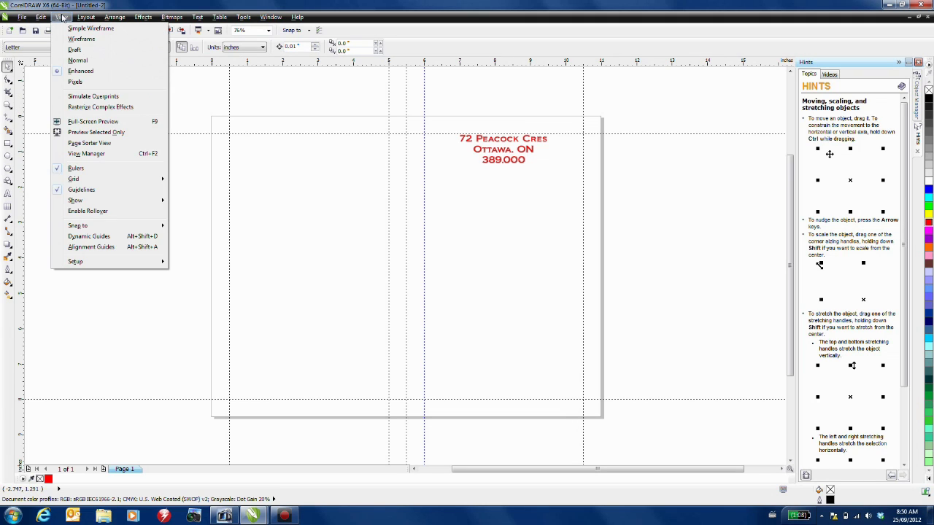
left_click(95, 248)
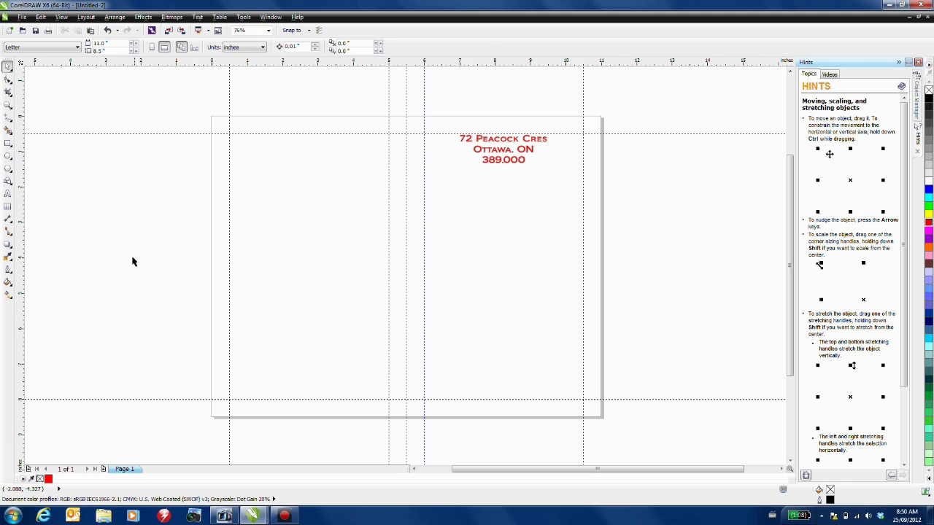
left_click(63, 20)
mouse_move(85, 264)
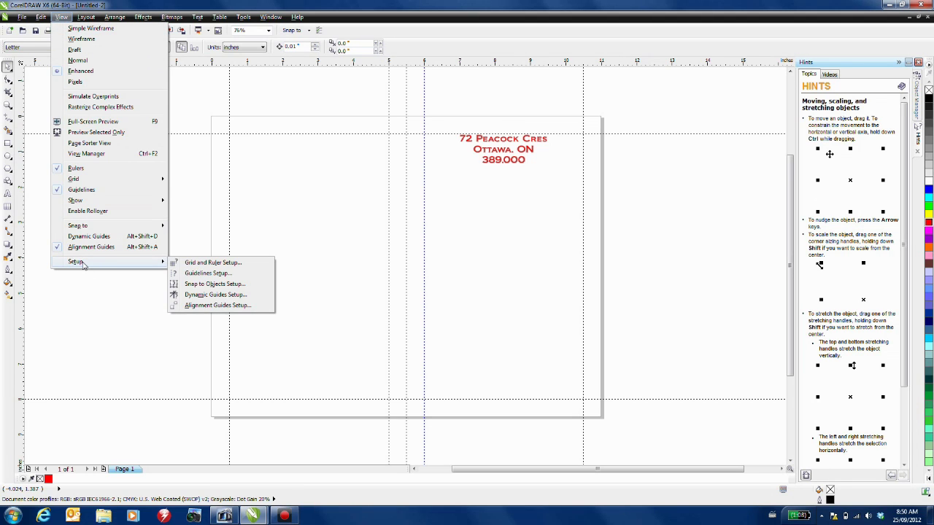
left_click(219, 306)
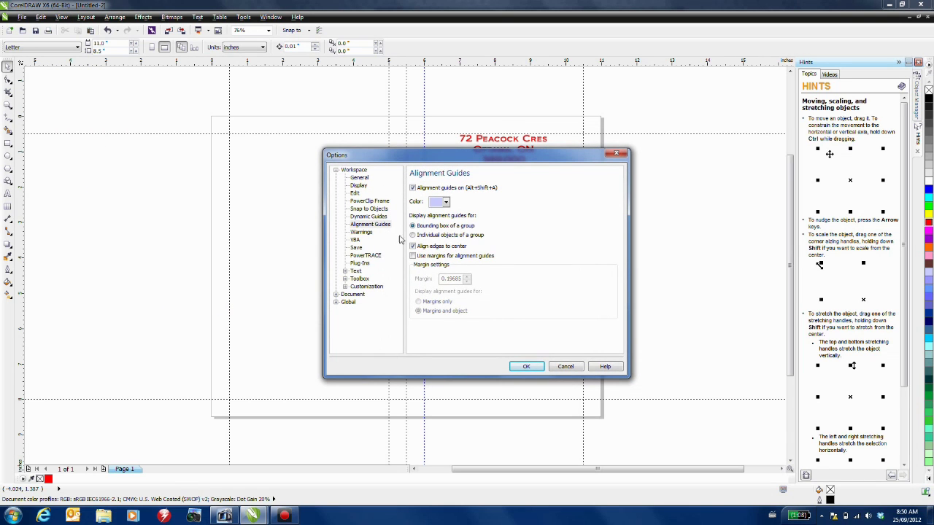
left_click(446, 203)
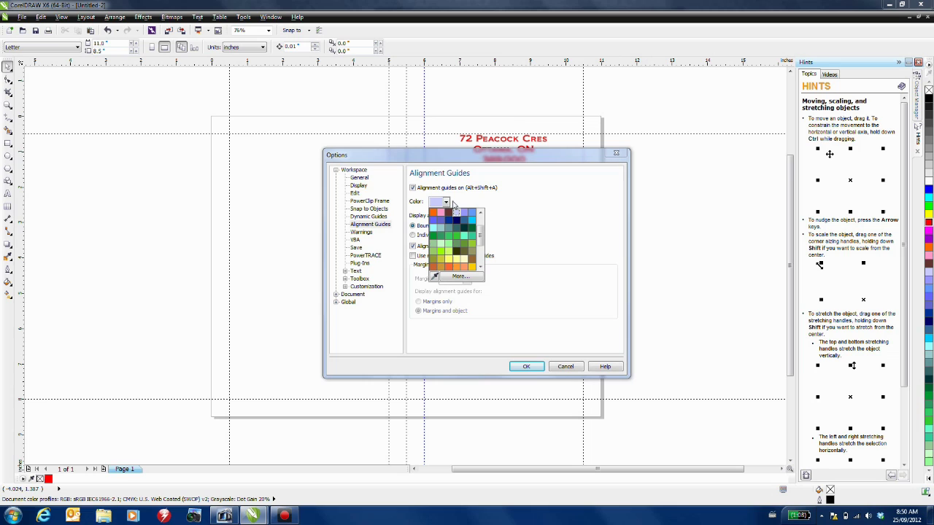
left_click(448, 213)
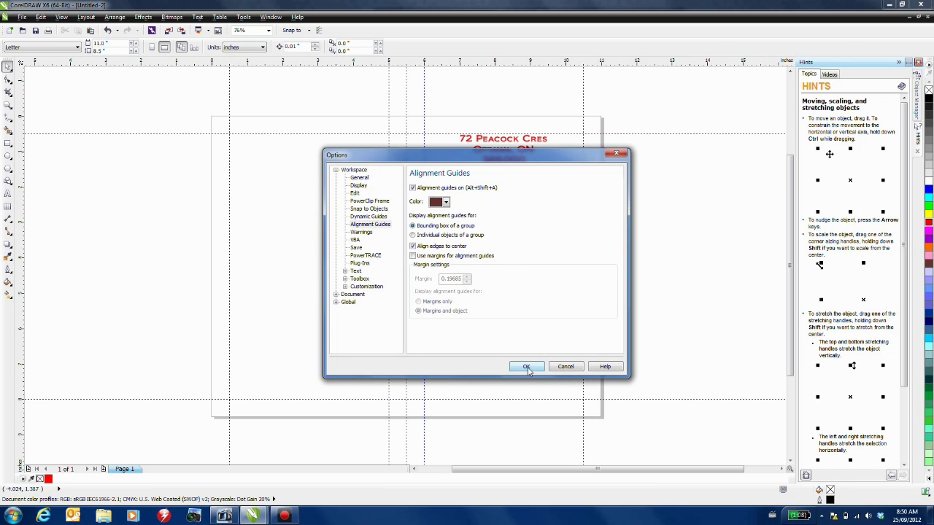
left_click(528, 368)
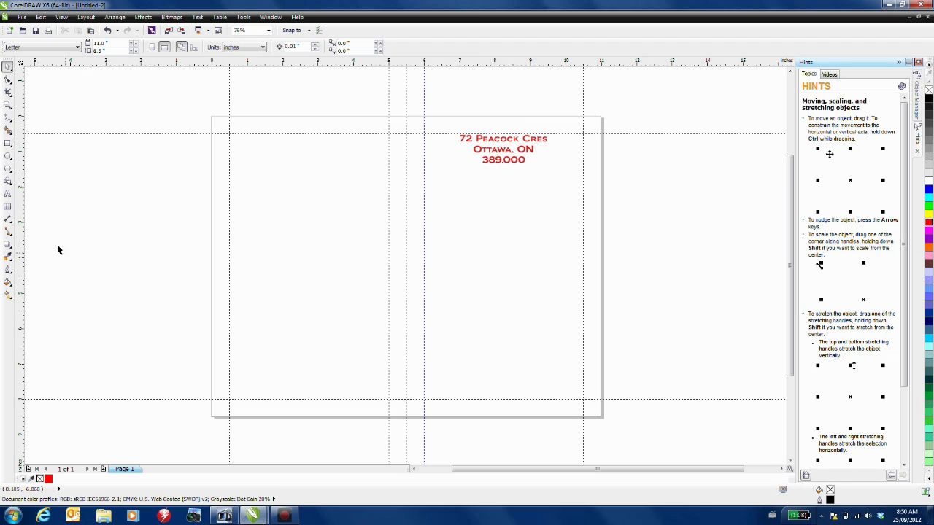
- Draw a 4.5×3 in rectangle under the address and copy it to the left panel's lower half
left_click(9, 143)
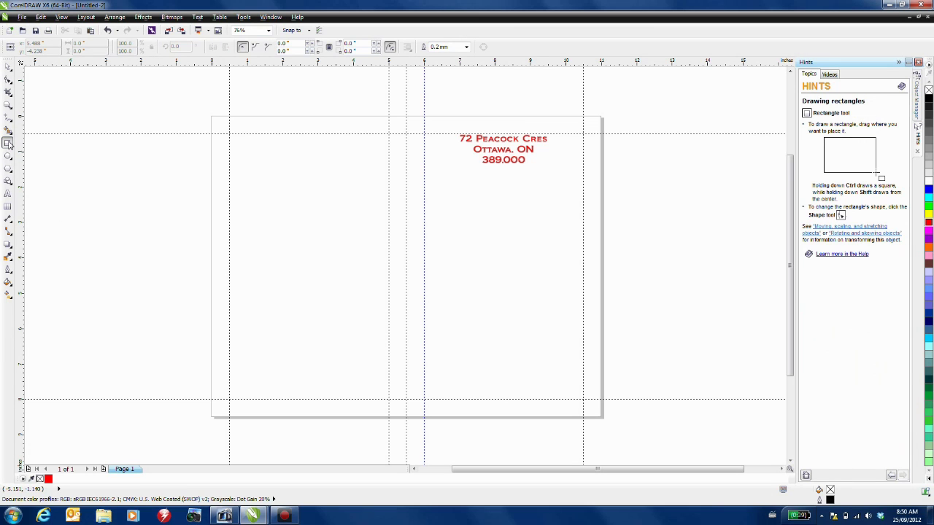
mouse_move(425, 164)
left_mouse_down()
mouse_move(446, 188)
mouse_move(584, 267)
left_mouse_up()
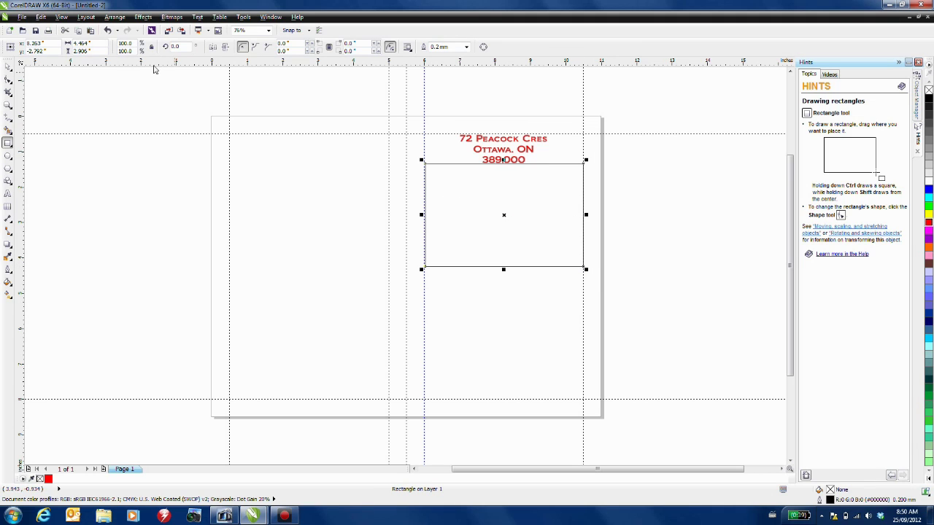
left_click_drag(96, 44, 38, 40)
type("4.5")
key("Tab")
type("3")
key("Return")
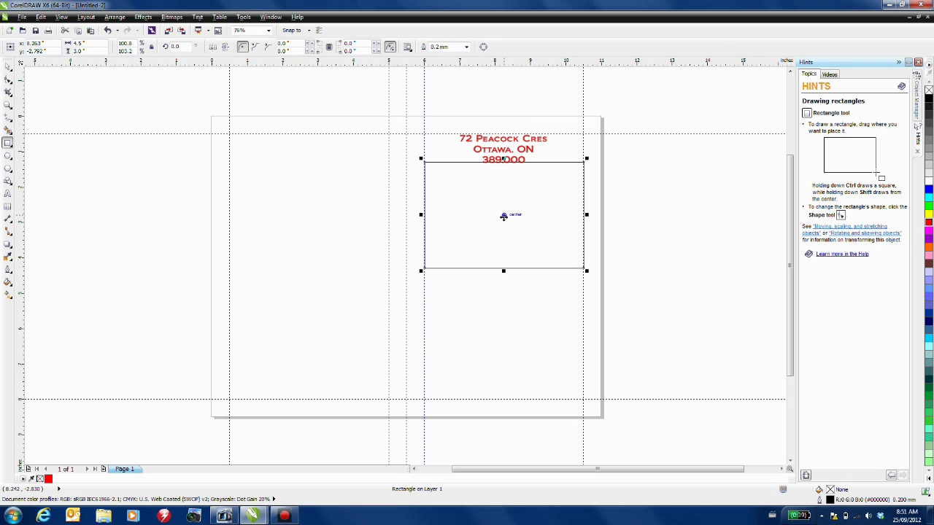
left_click_drag(504, 215, 504, 222)
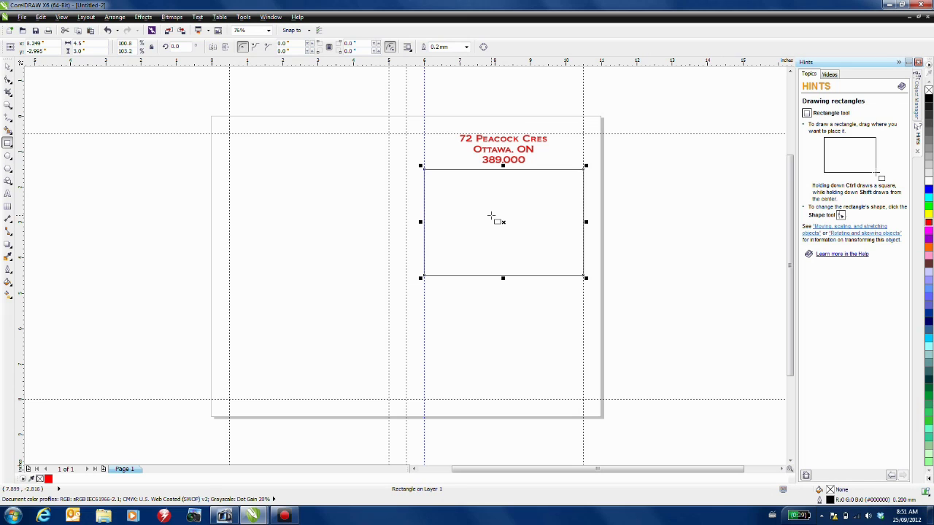
key("space")
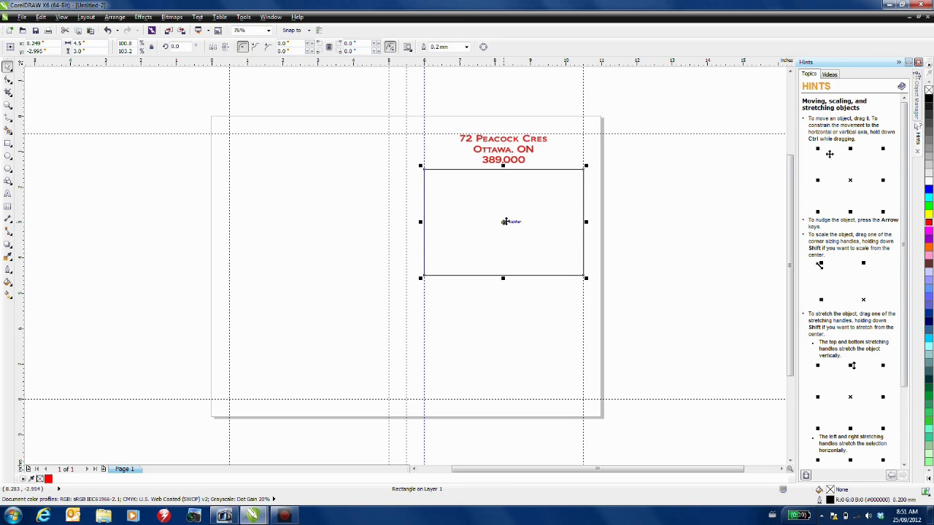
left_click_drag(503, 221, 308, 347)
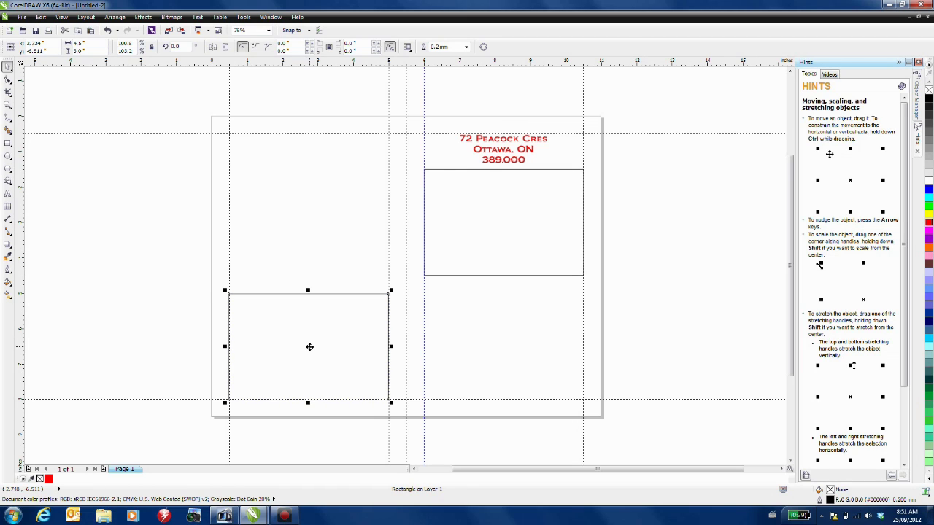
- Make a 4.5×1.5 in strip below the large box under the address
left_click(514, 223)
left_click(96, 50)
type("1.5")
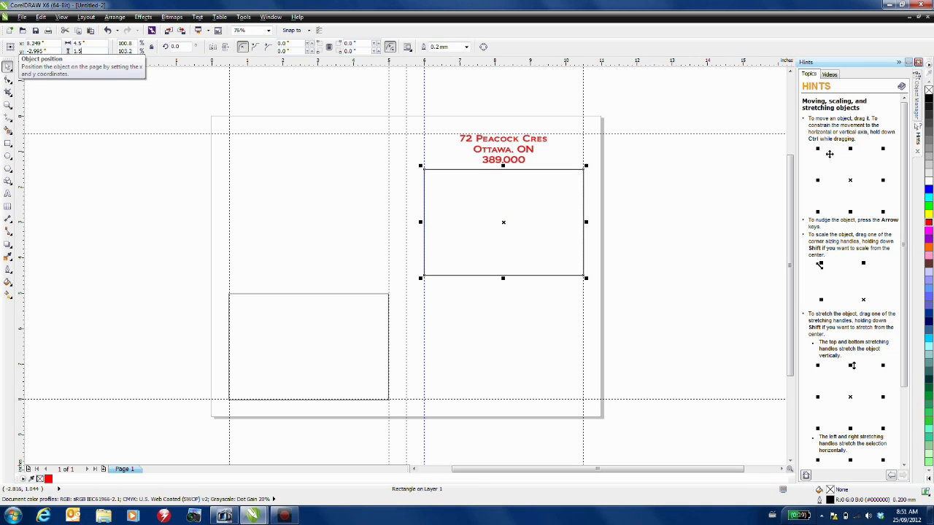
key("Return")
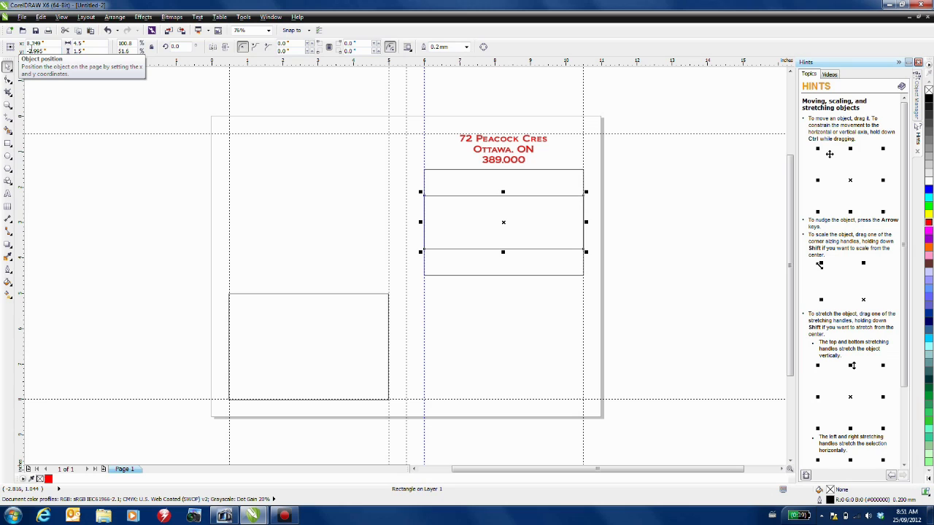
left_click_drag(504, 222, 503, 324)
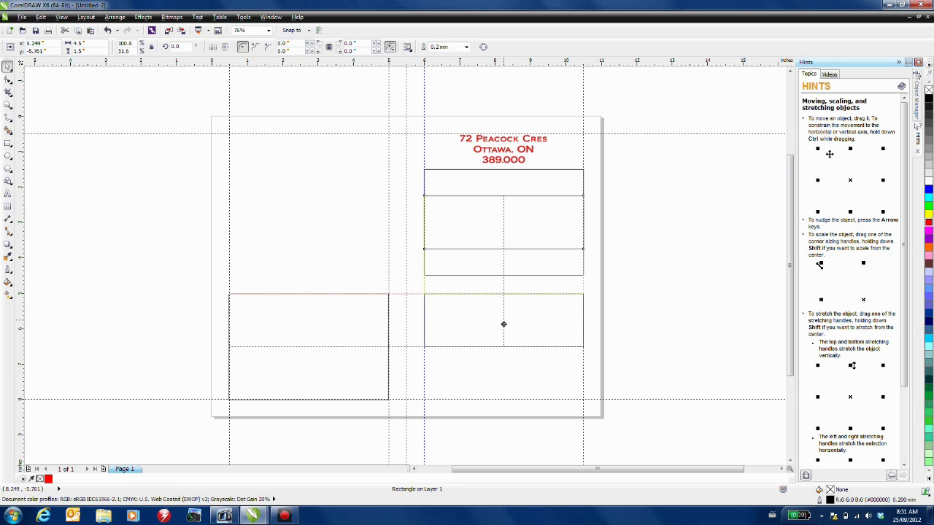
left_click_drag(504, 324, 504, 324)
- Make a 2×1.5 in box at the left panel's top-left corner
left_click(498, 251)
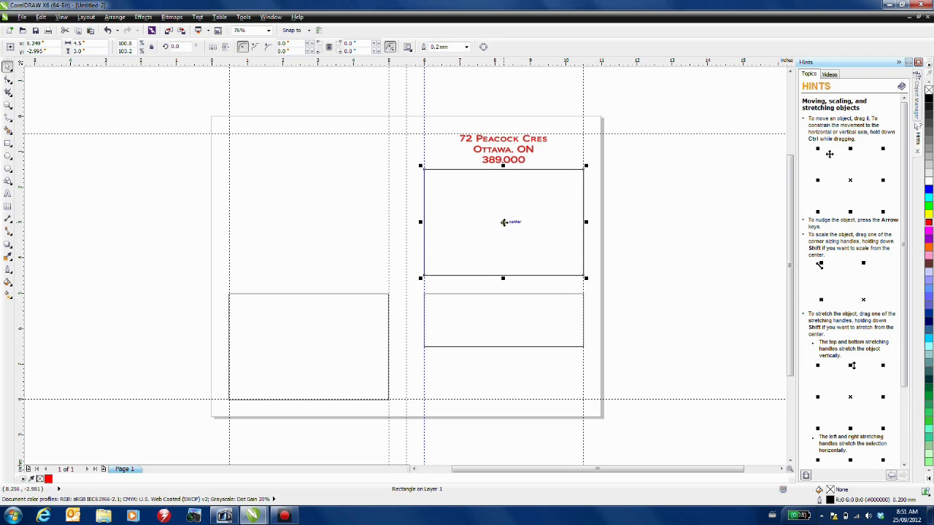
left_click(79, 43)
type("2")
key("Tab")
type("1")
key("Return")
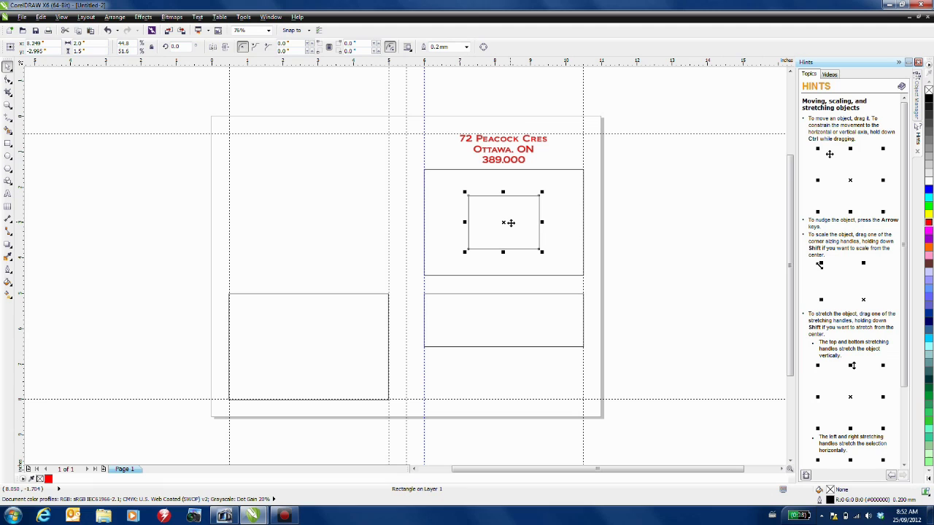
left_click_drag(504, 223, 268, 161)
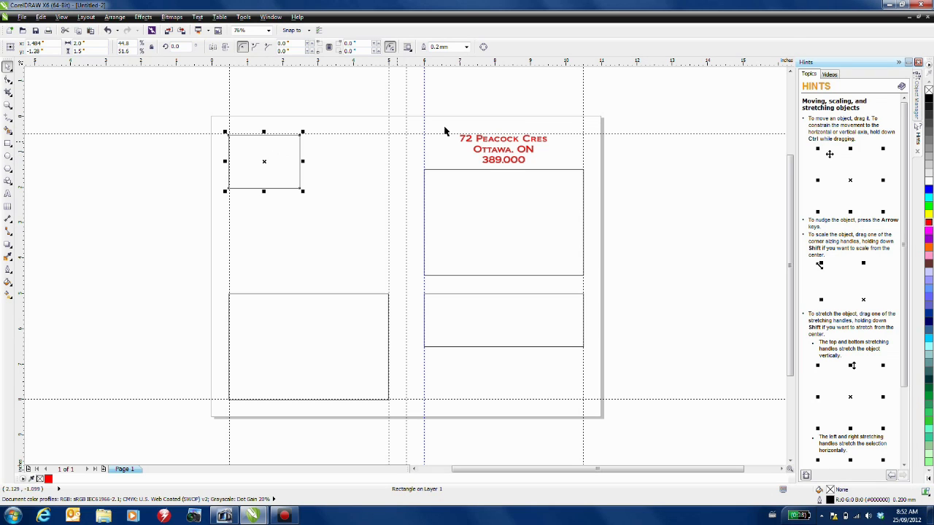
- Show the Layout toolbar and make the small box and both 4.5×3 boxes empty PowerClip frames
right_click(532, 48)
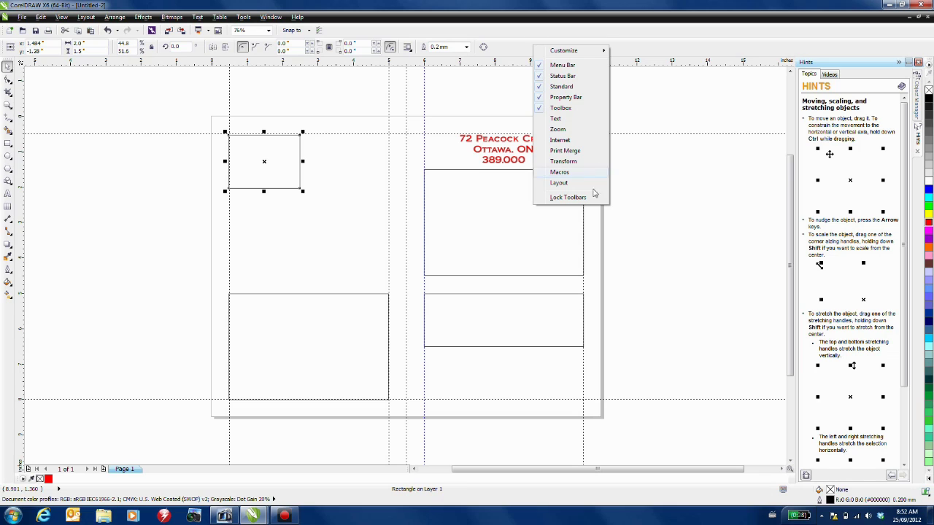
left_click(558, 183)
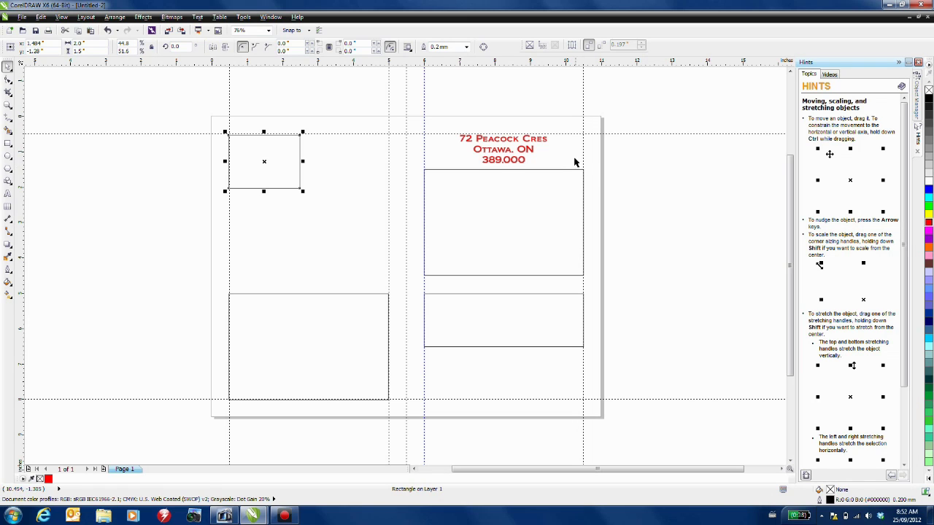
left_click(531, 46)
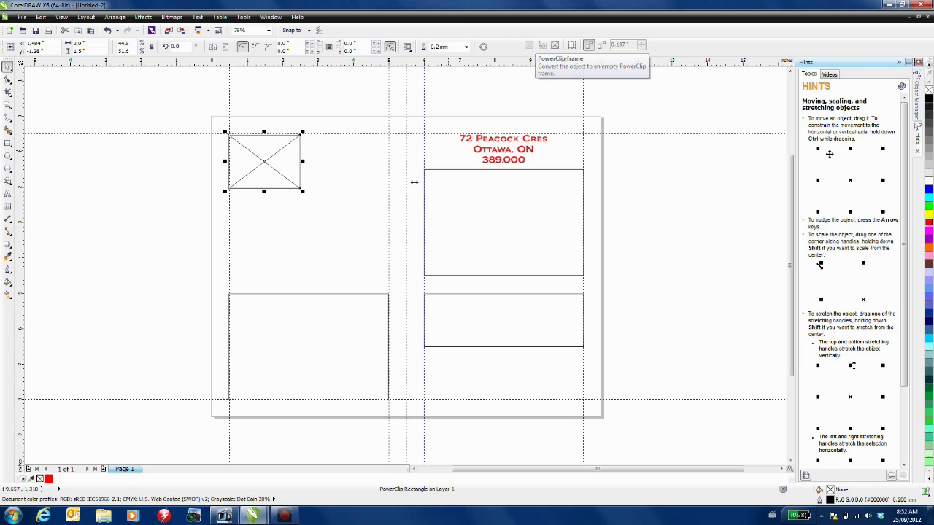
left_click(327, 337)
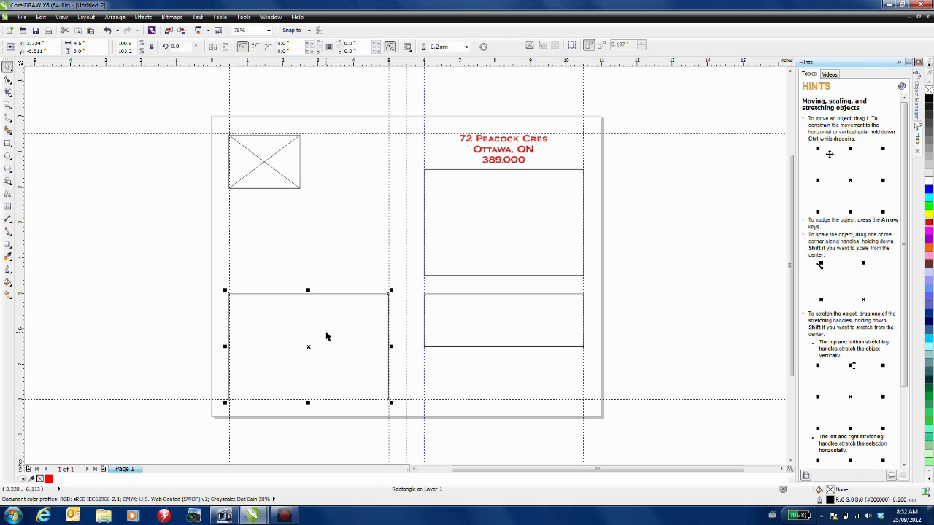
left_click(532, 47)
left_click(508, 185)
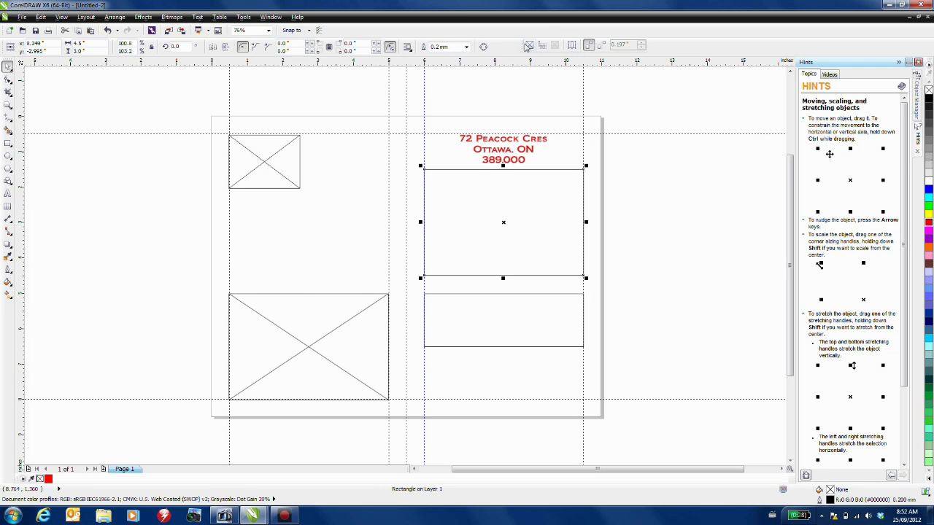
left_click(530, 46)
left_click(521, 309)
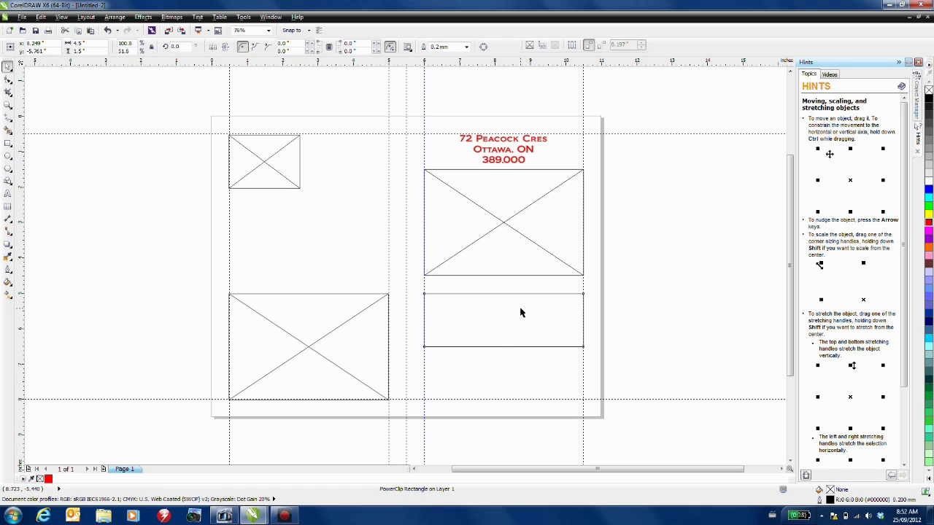
- Convert the lower-right strip into a paragraph text frame filled with Lorem ipsum placeholder text
left_click(545, 47)
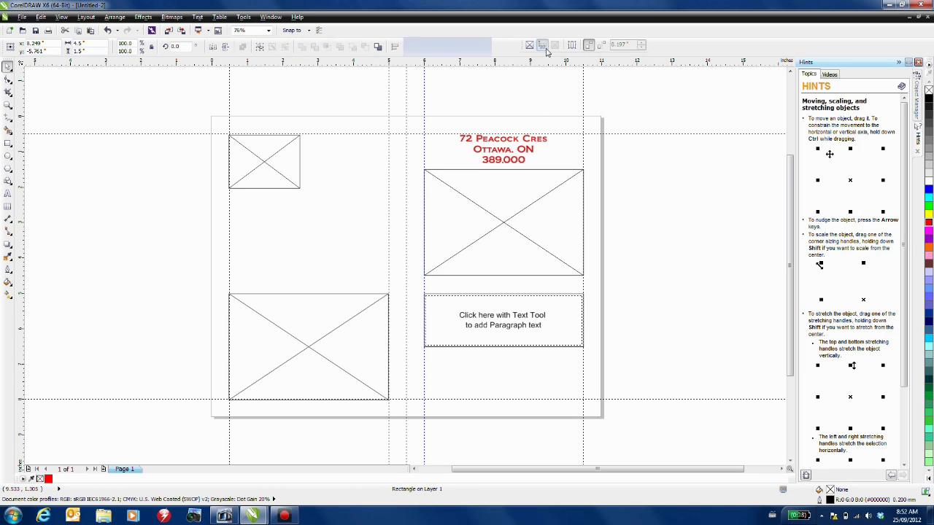
right_click(490, 315)
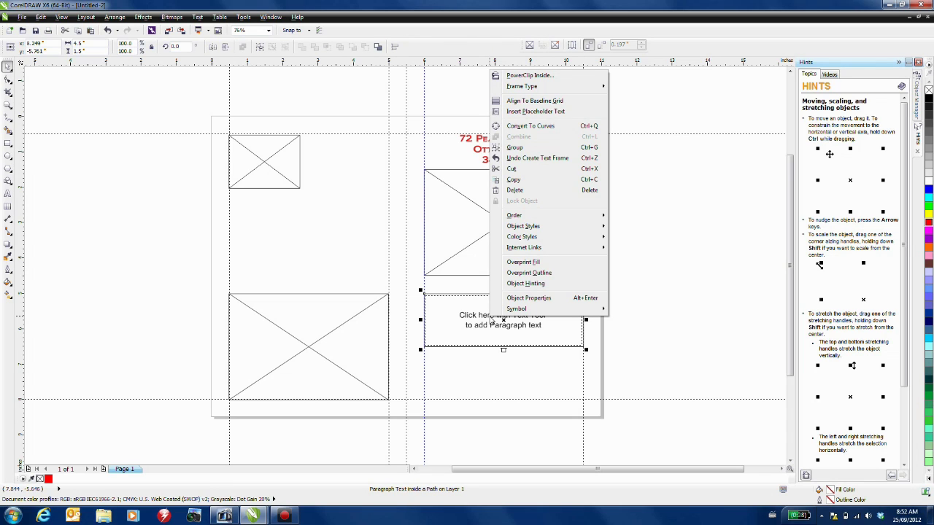
left_click(530, 112)
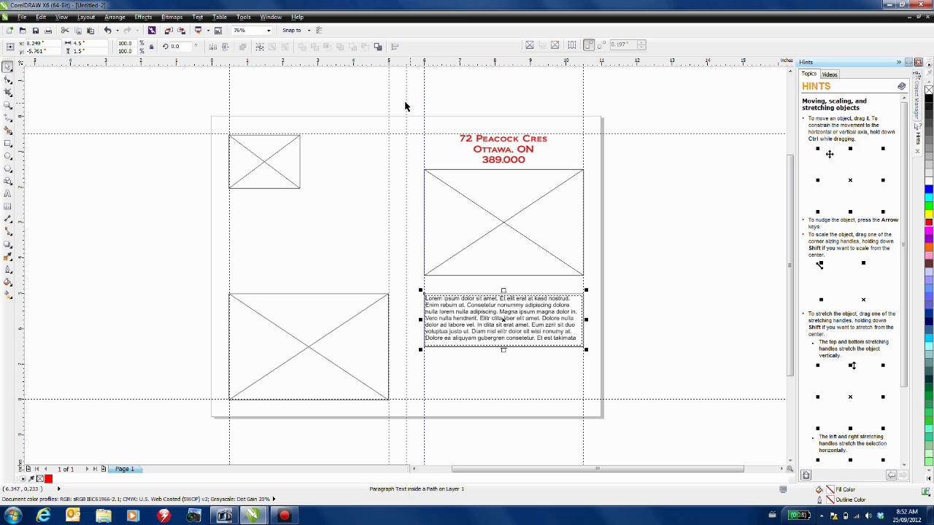
- Ungroup the 4Sale agent card and move the 4Sale logo into the lower-right panel
left_click(168, 31)
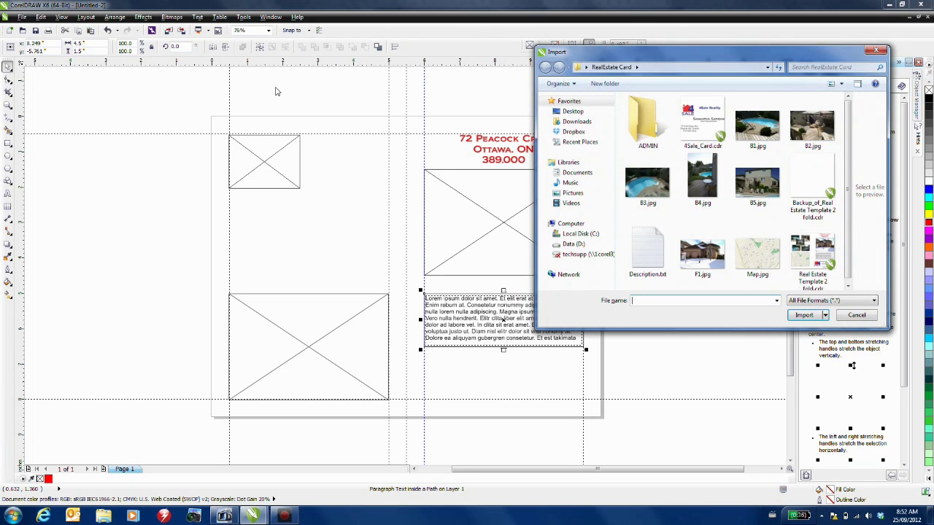
left_click(696, 124)
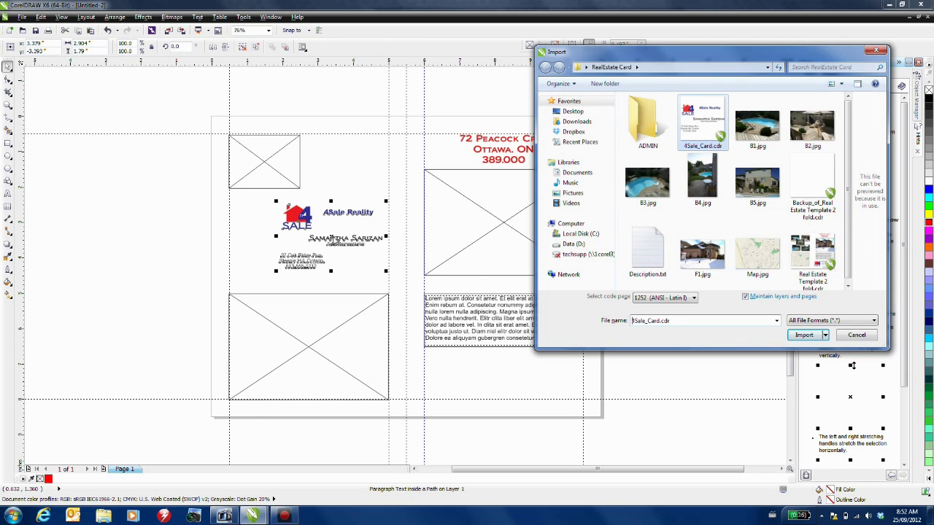
left_click(858, 337)
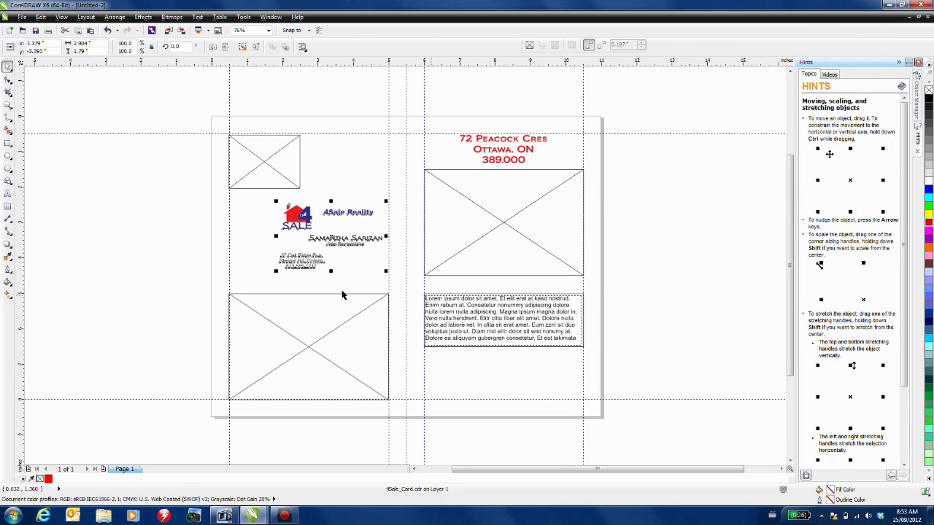
left_click(242, 46)
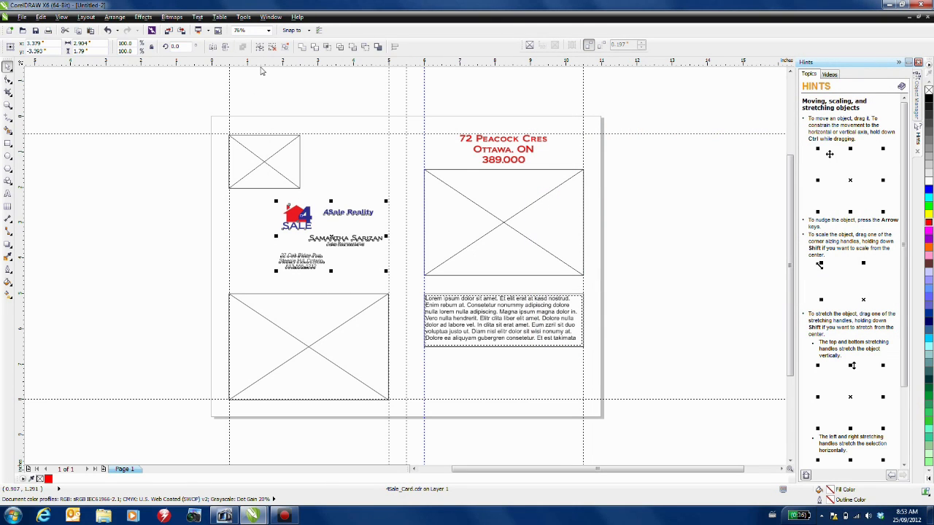
left_click(242, 212)
left_click(295, 214)
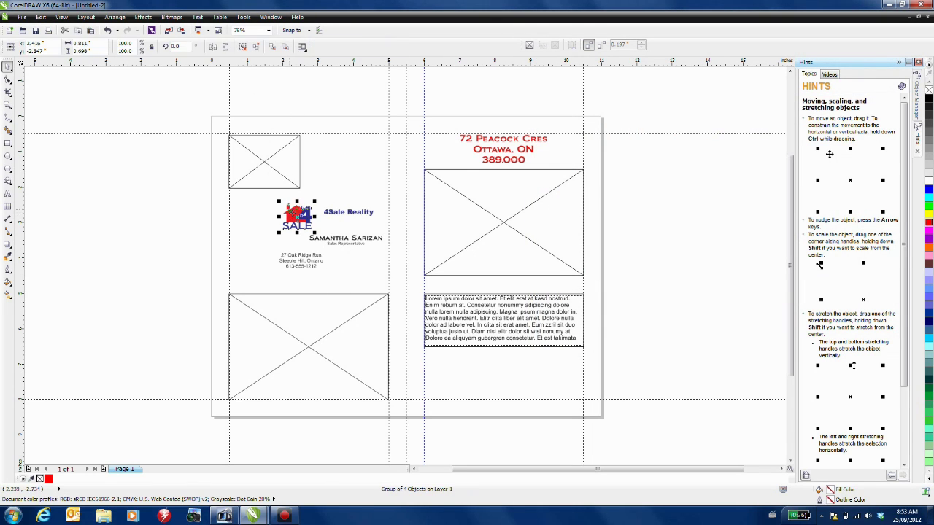
left_click_drag(295, 214, 472, 355)
- Place the 4Sale Reality name, address, and agent's name and title beside the logo
left_click(302, 260)
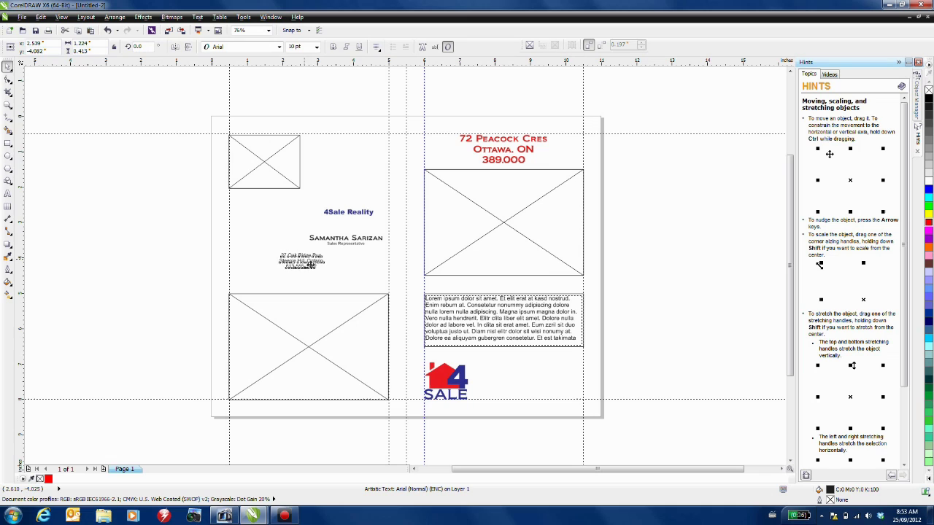
left_click_drag(302, 260, 524, 393)
left_click(348, 211)
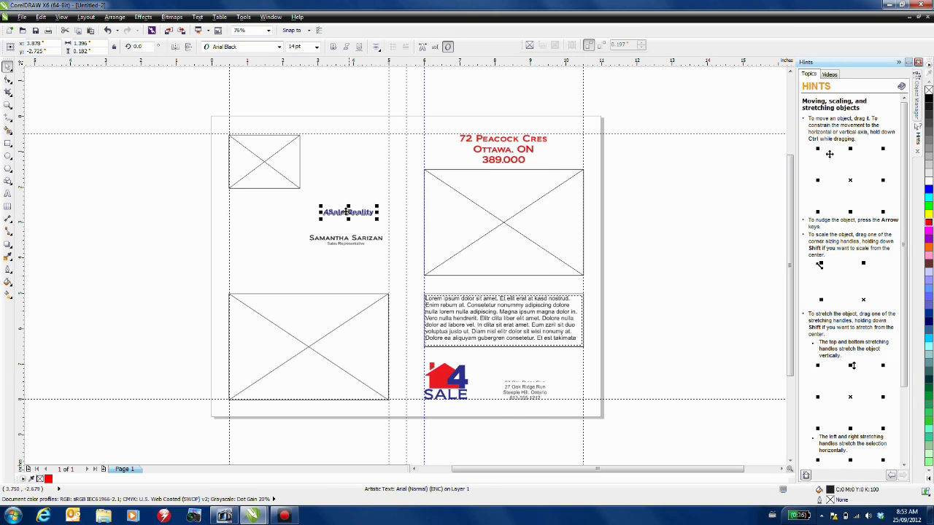
left_click_drag(347, 212, 524, 376)
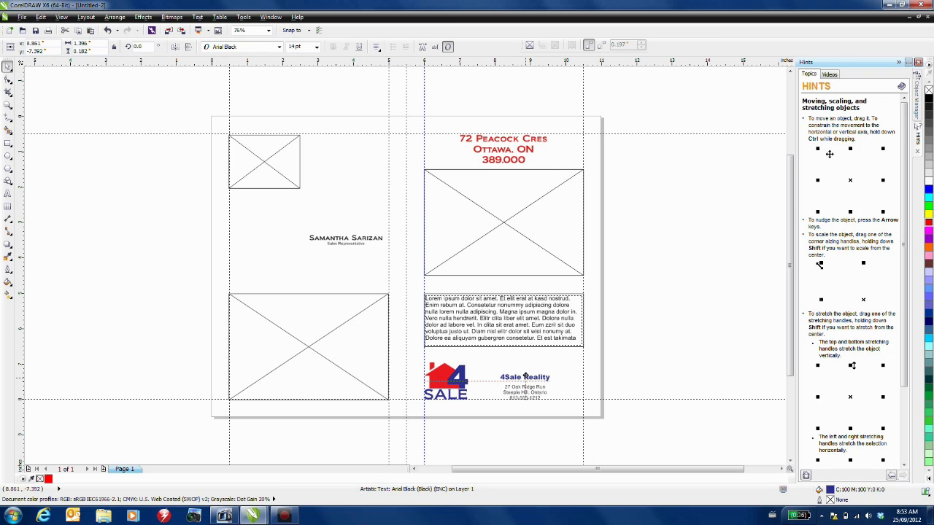
left_click_drag(346, 241, 510, 357)
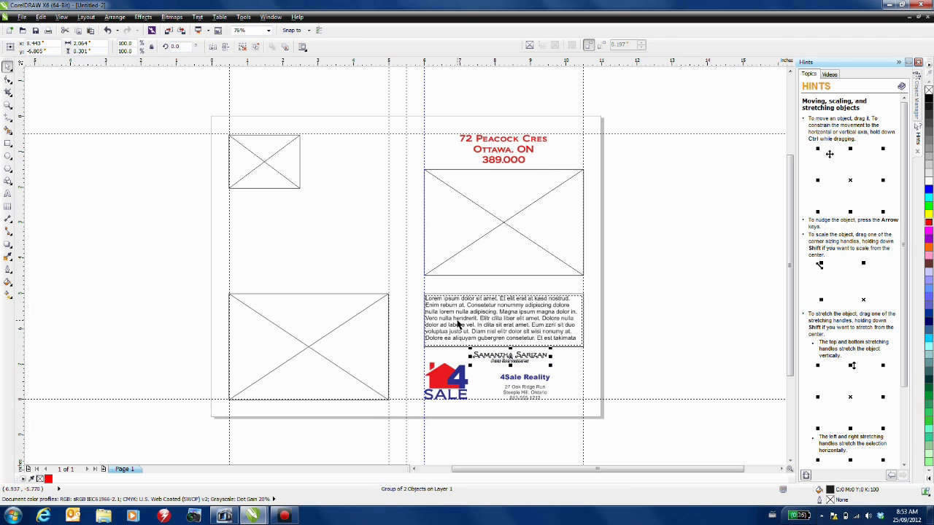
- Give the top-left photo frame a Small Glow drop shadow
left_click(261, 162)
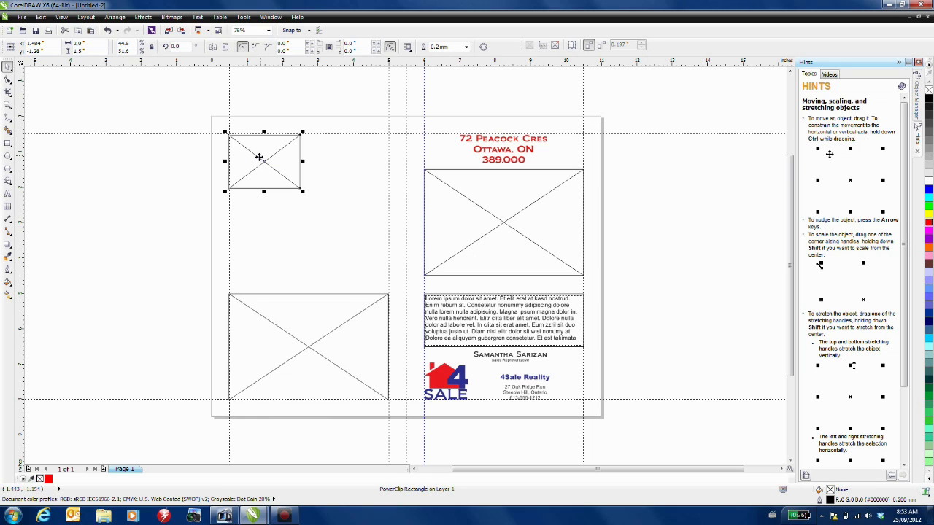
left_click(8, 247)
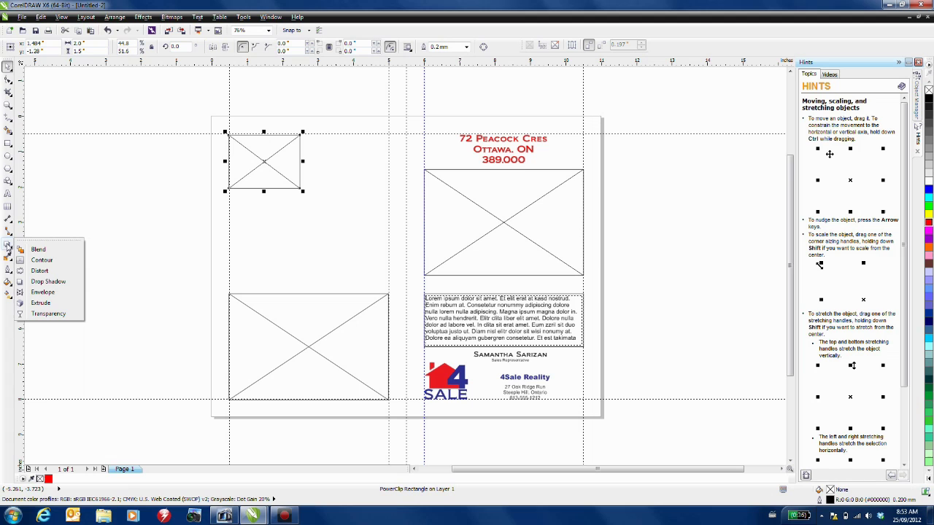
left_click(57, 281)
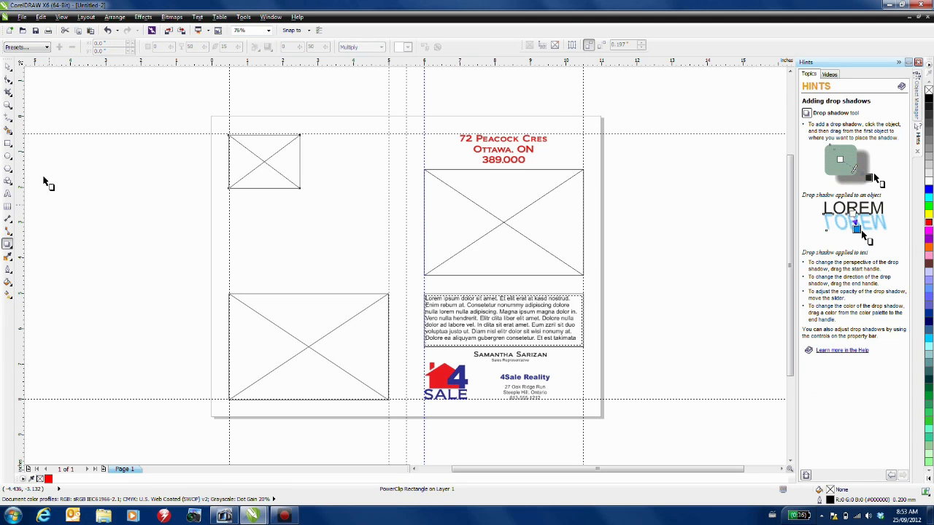
left_click(27, 47)
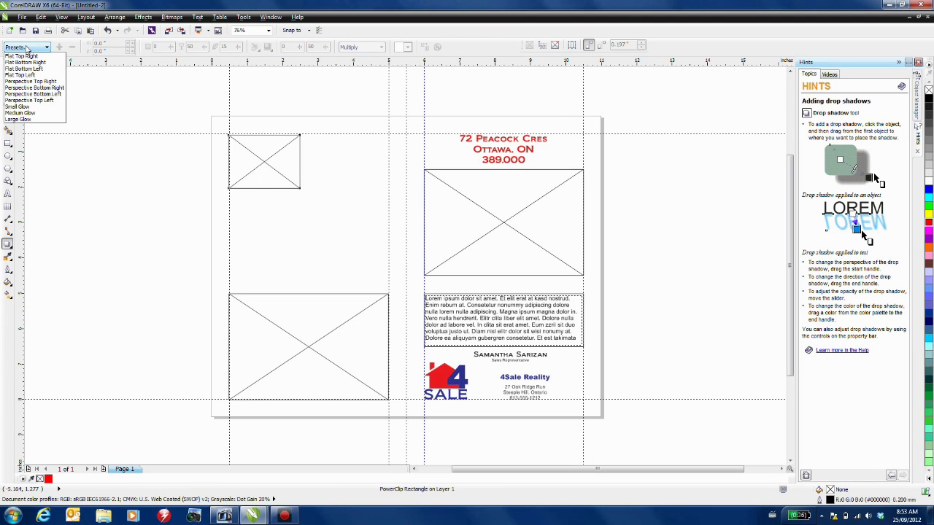
left_click(26, 107)
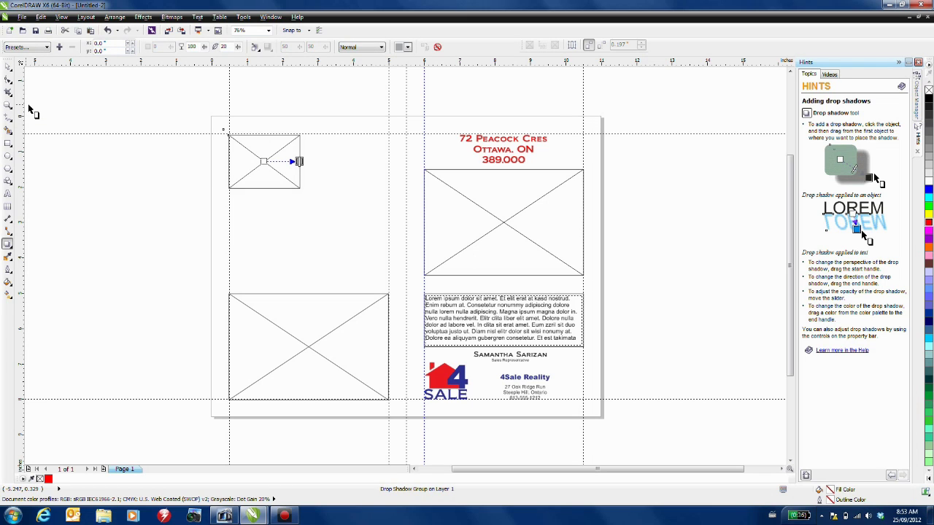
- Drag-duplicate the shadowed frame into a five-frame collage above the large frame
left_click(8, 66)
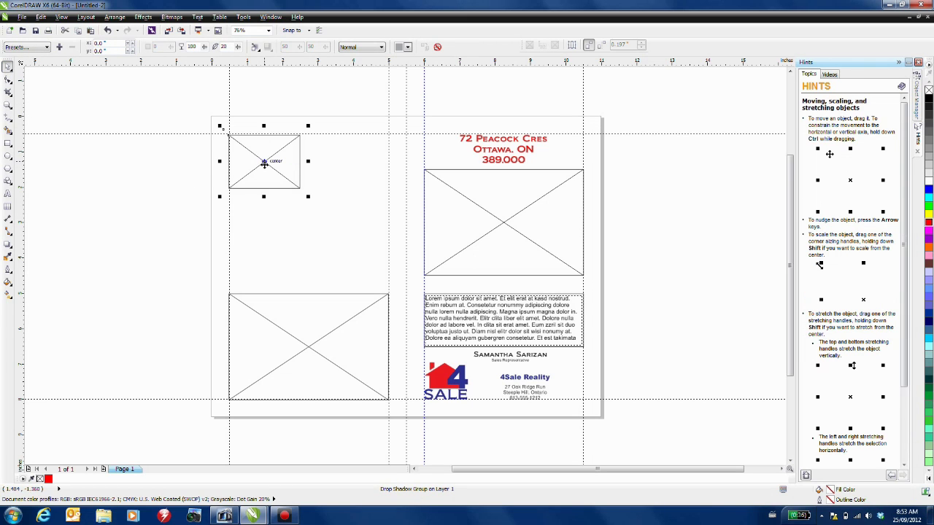
mouse_move(265, 165)
left_mouse_down()
mouse_move(352, 166)
mouse_move(350, 248)
left_mouse_up()
left_click_drag(350, 248, 303, 203)
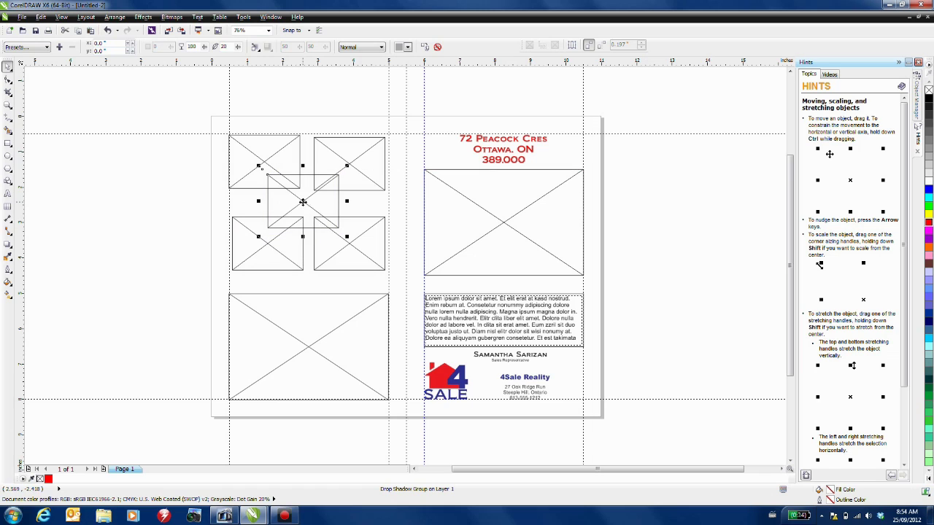
left_click(112, 195)
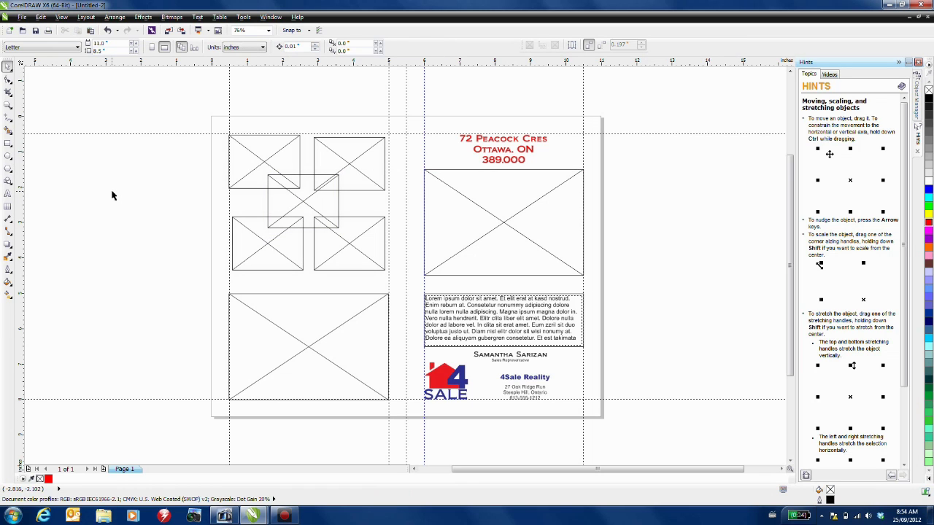
- Add the heading 'Your New Neighbourhood' below the collage, correcting the misspelled word
left_click(7, 195)
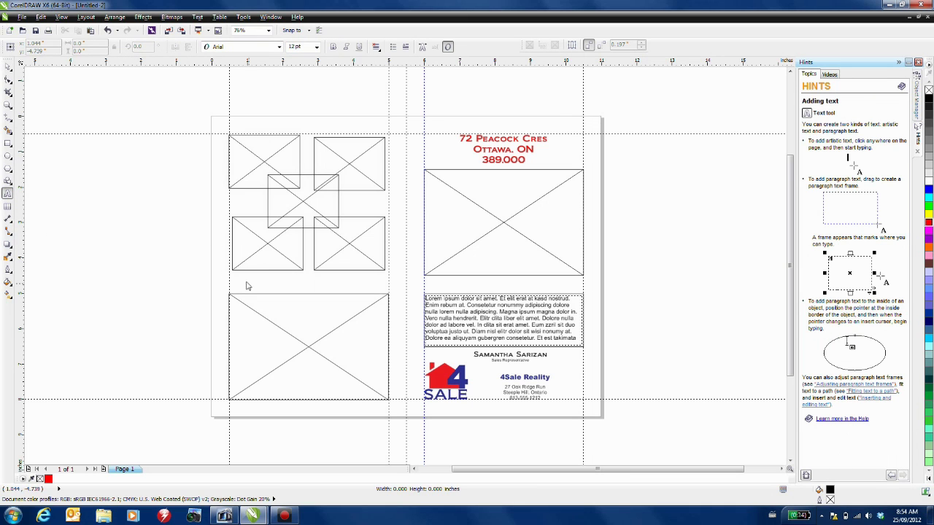
type("ur ")
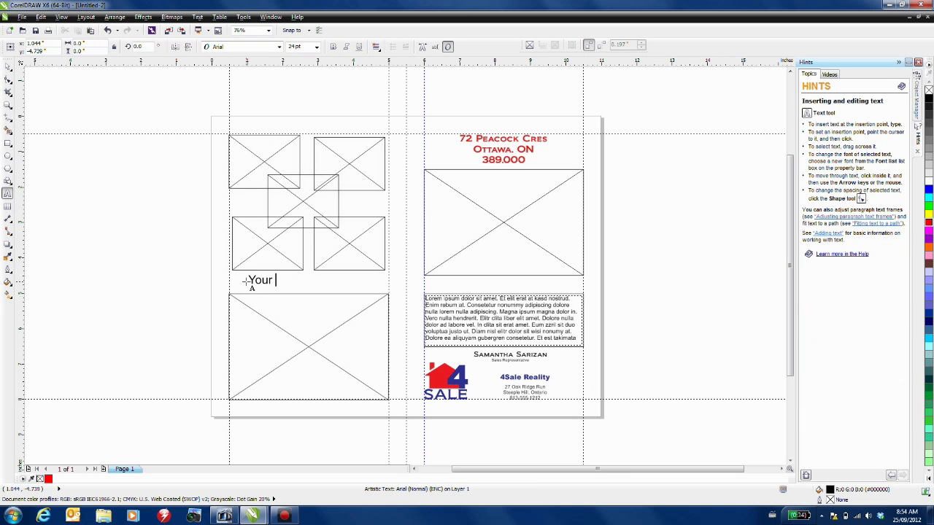
type("New Neighbor")
type("ur")
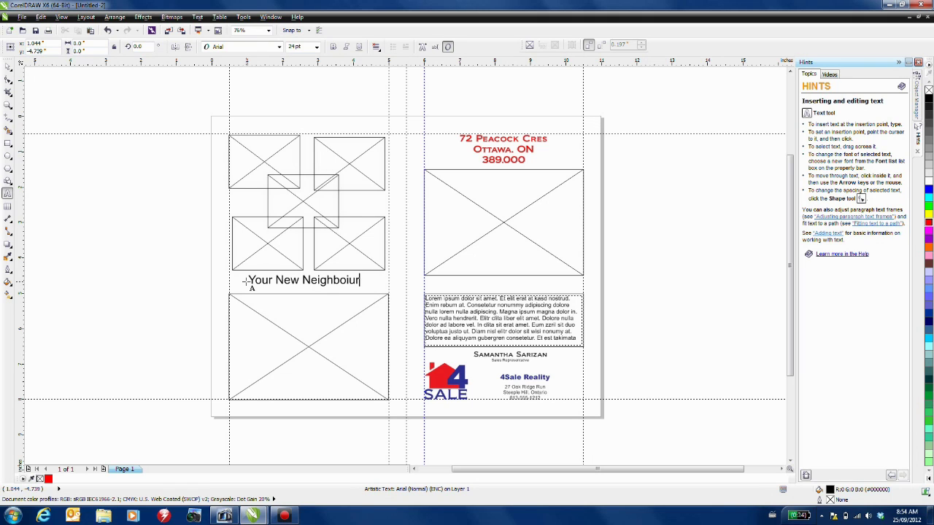
type("hood")
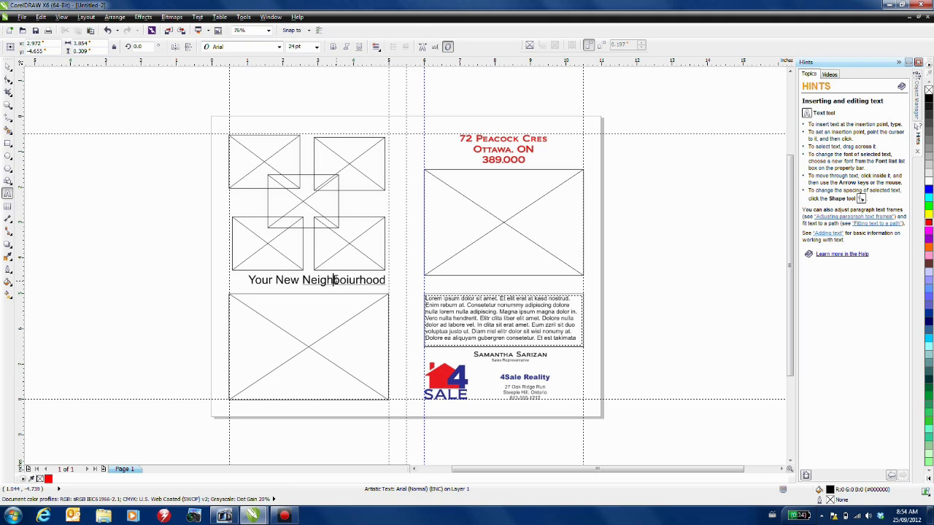
right_click(333, 280)
left_click(407, 299)
left_click(8, 67)
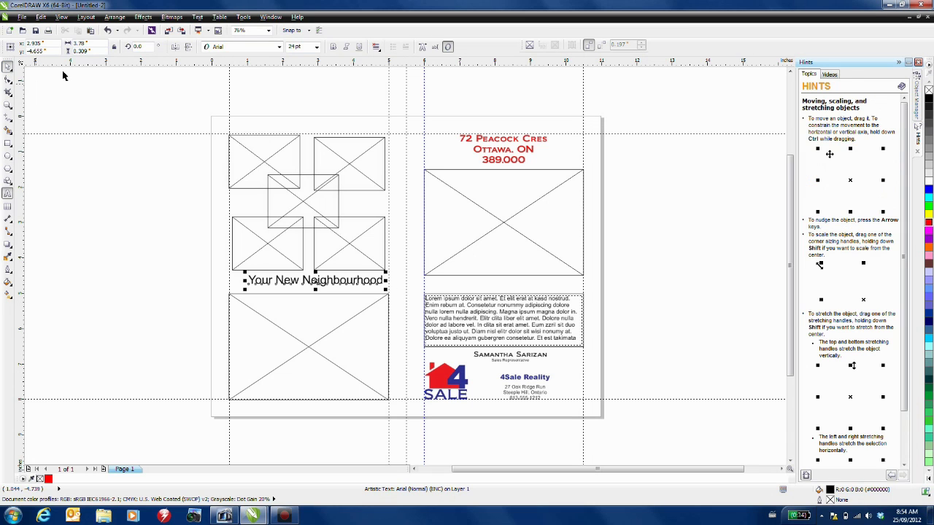
left_click(279, 46)
- Make the heading Biondi 18 pt in red and nudge it slightly left and down
mouse_move(228, 71)
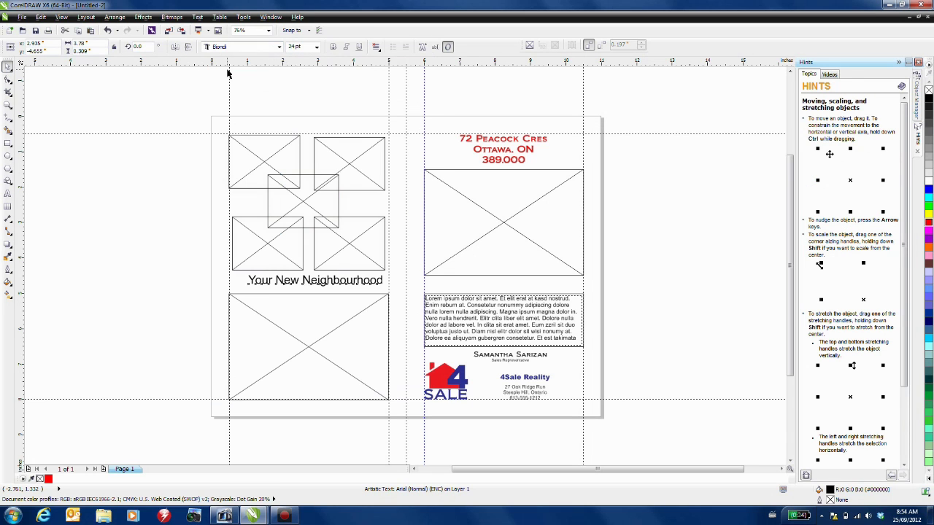
left_click(317, 47)
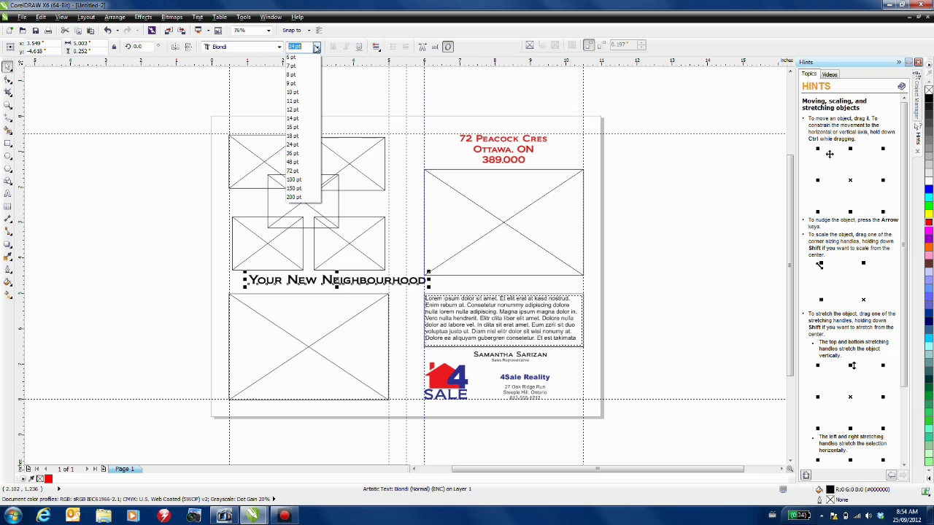
left_click(300, 136)
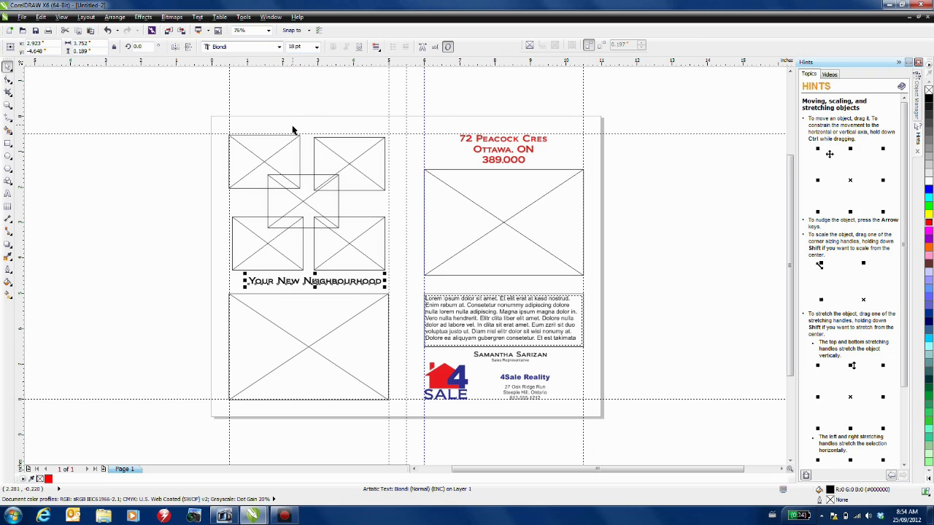
left_click(929, 223)
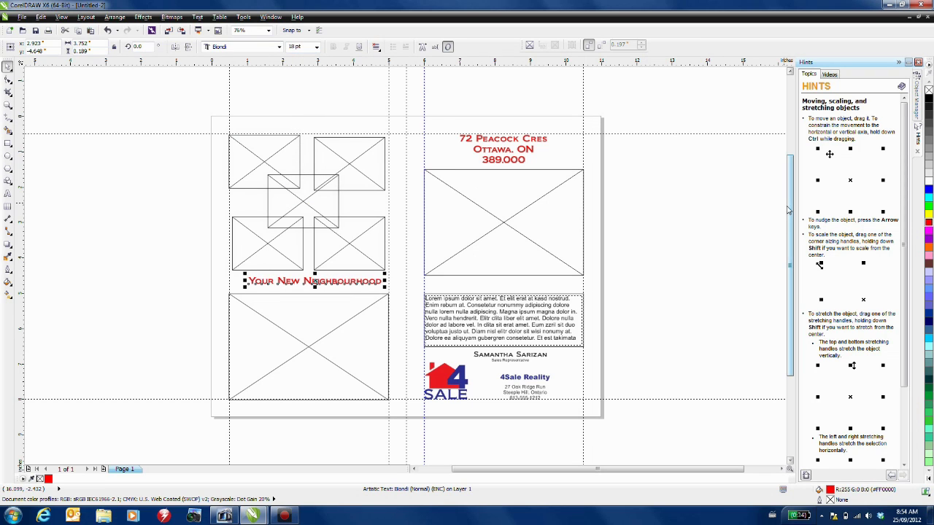
left_click(302, 310)
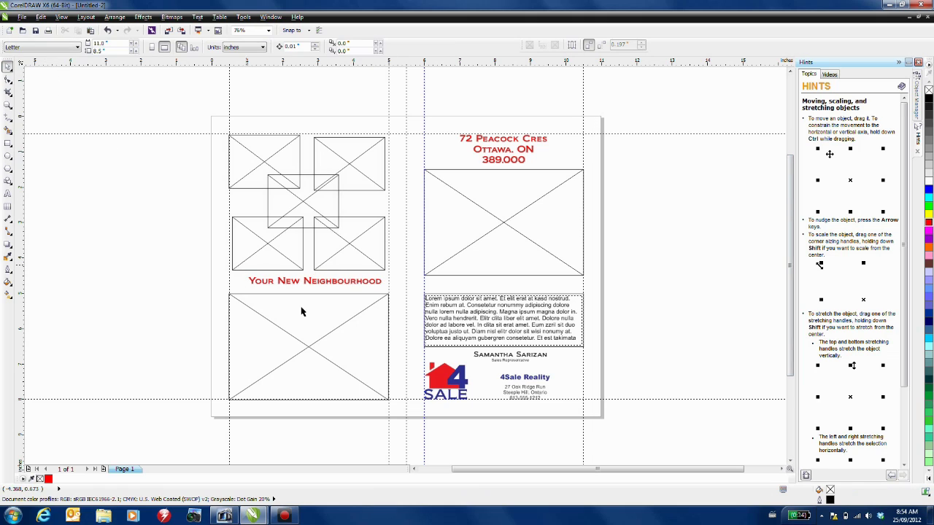
left_click(312, 285)
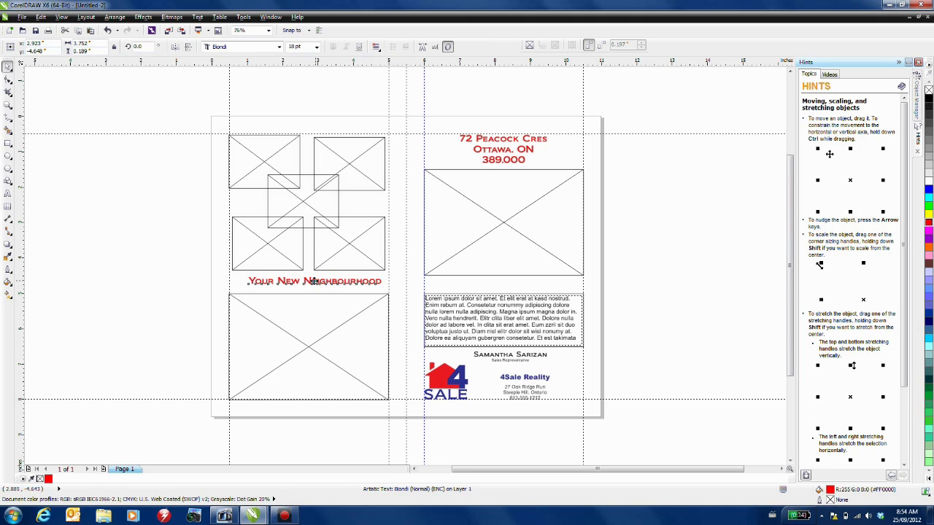
left_click_drag(312, 285, 308, 286)
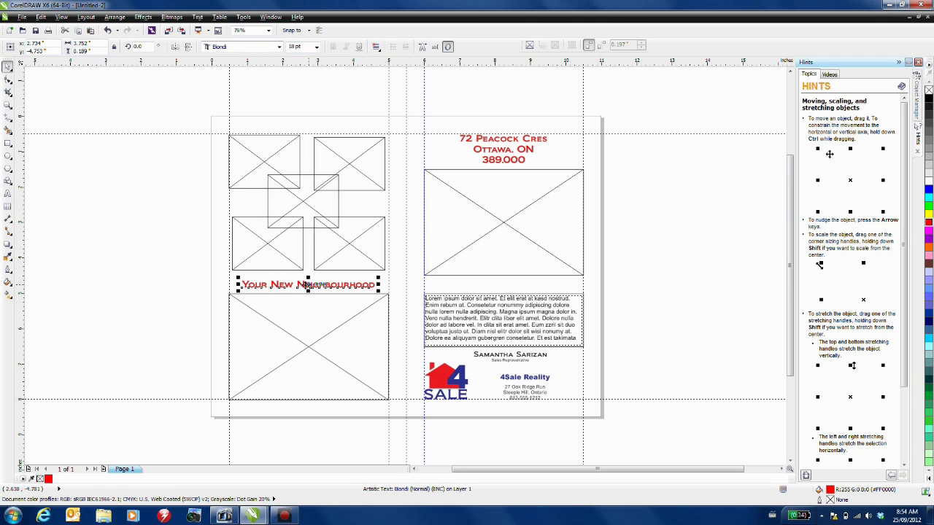
- Save the brochure as a CDT template named 'Feature Sheet' in the Templates folder
left_click(168, 282)
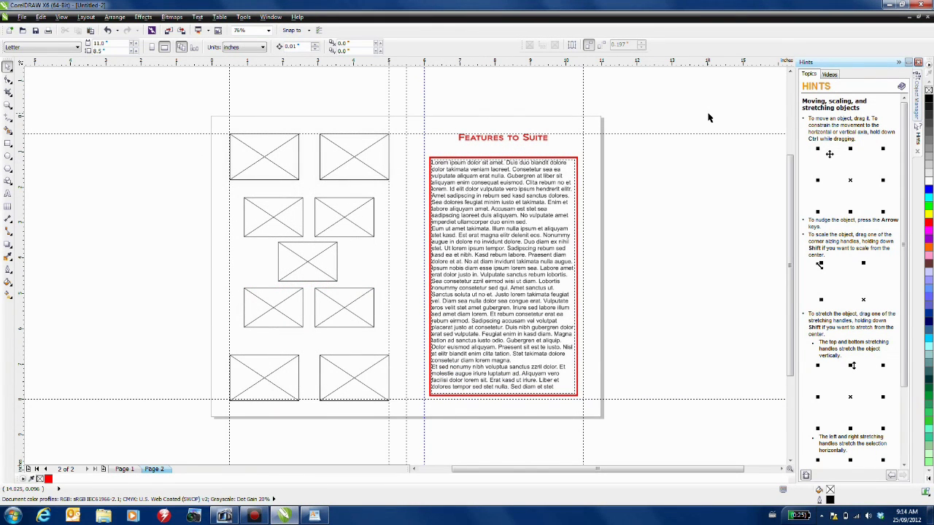
left_click(22, 17)
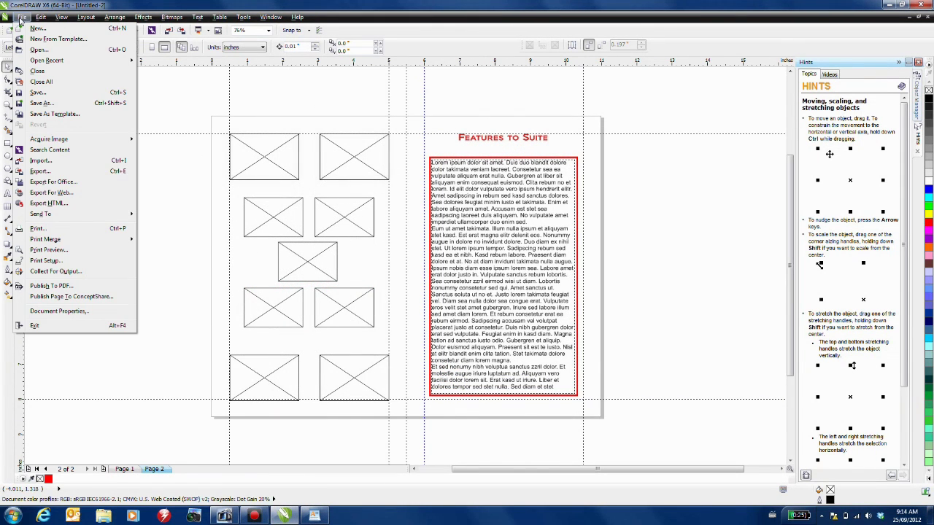
left_click(44, 115)
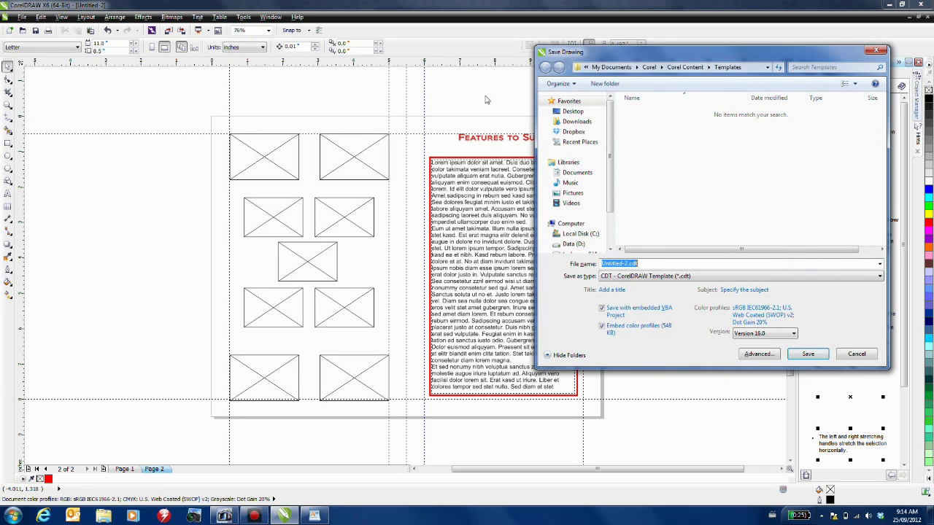
left_click_drag(584, 57, 300, 97)
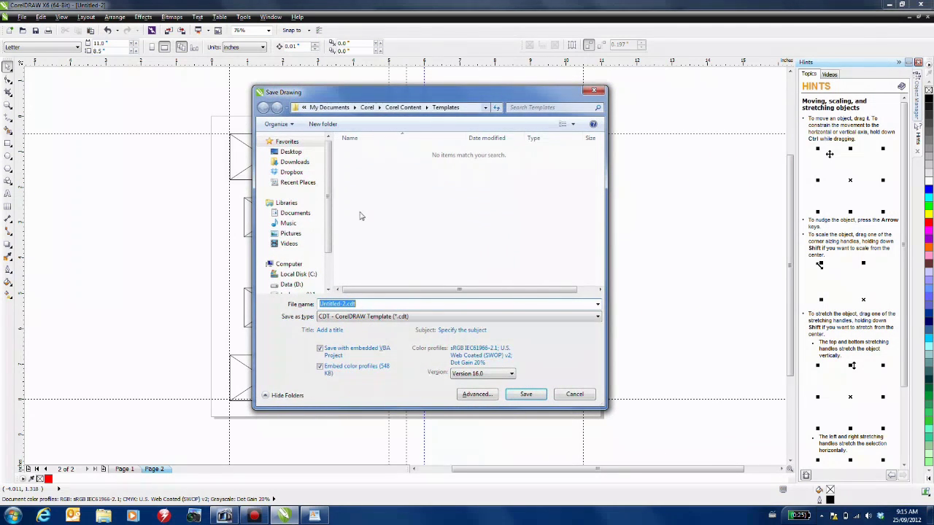
type("Feature Sheet")
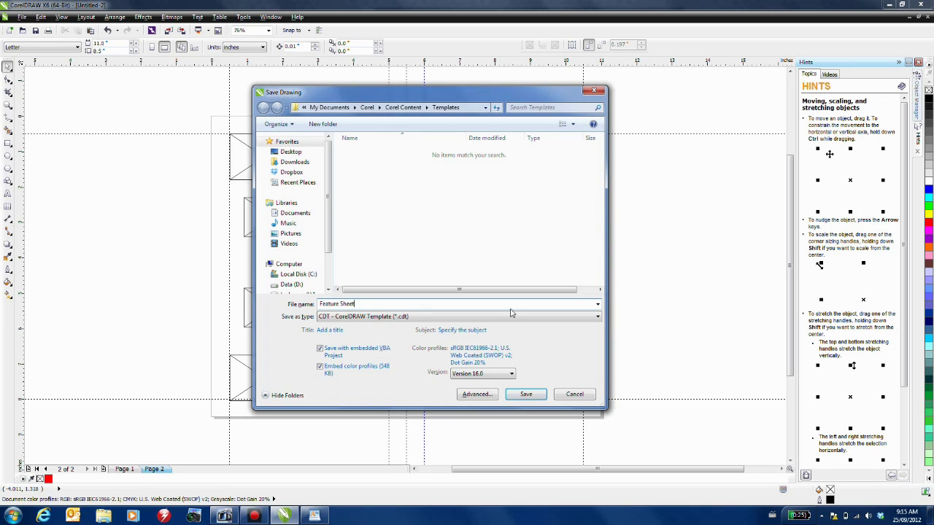
- Save the template and set it as double-sided, 2-fold, with template type Other
left_click(536, 394)
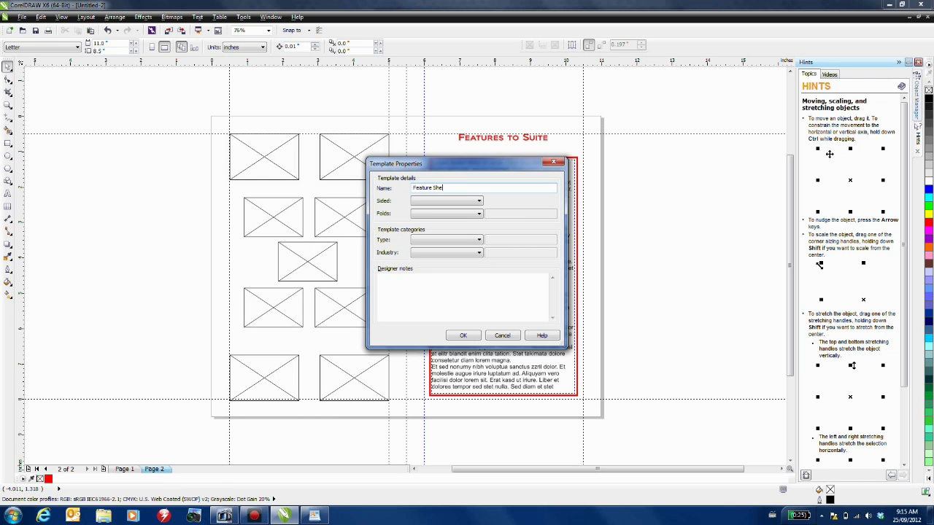
left_click(479, 201)
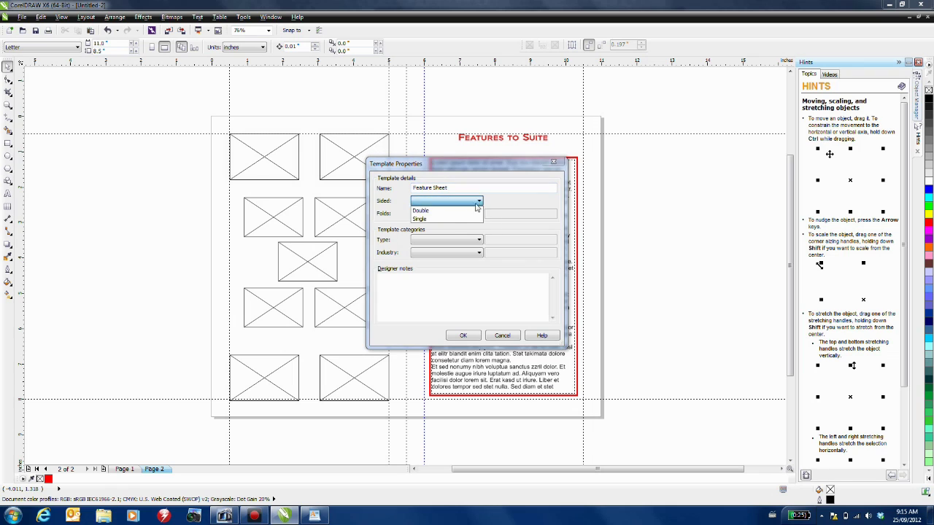
left_click(450, 211)
left_click(467, 214)
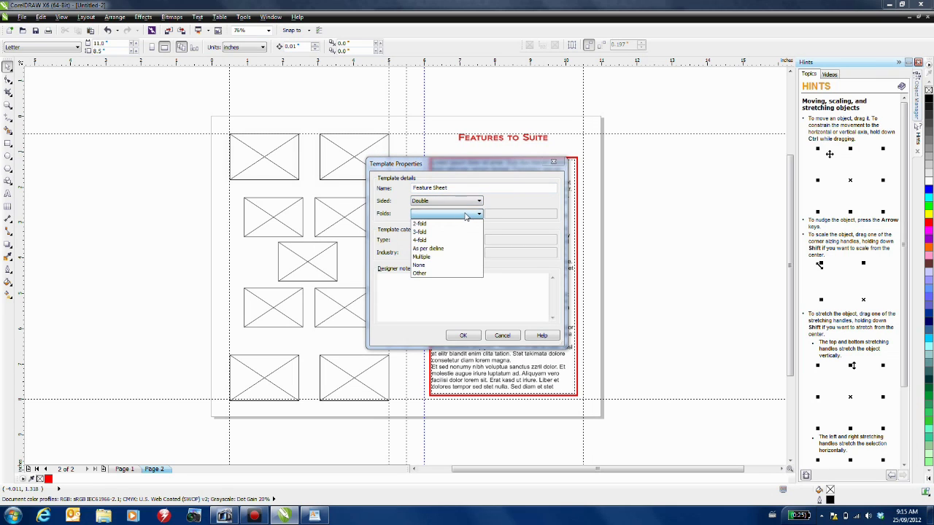
left_click(451, 227)
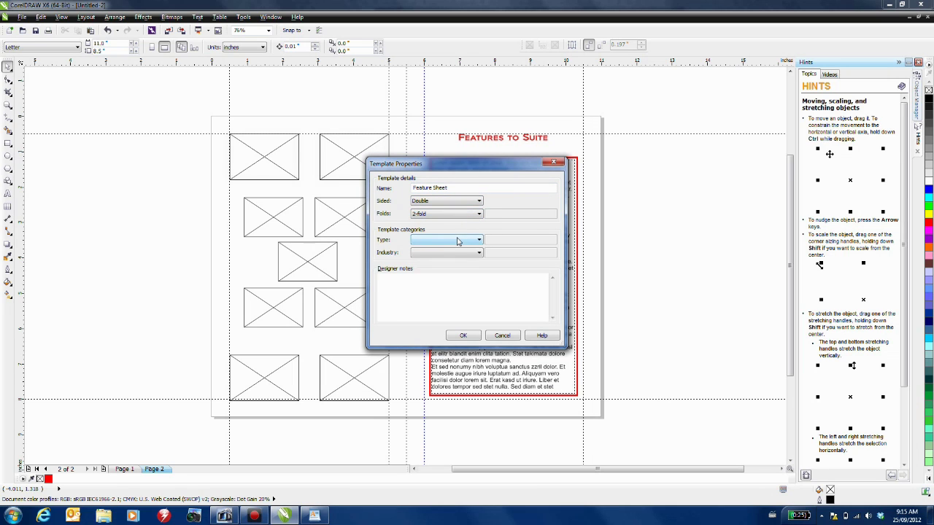
left_click(457, 241)
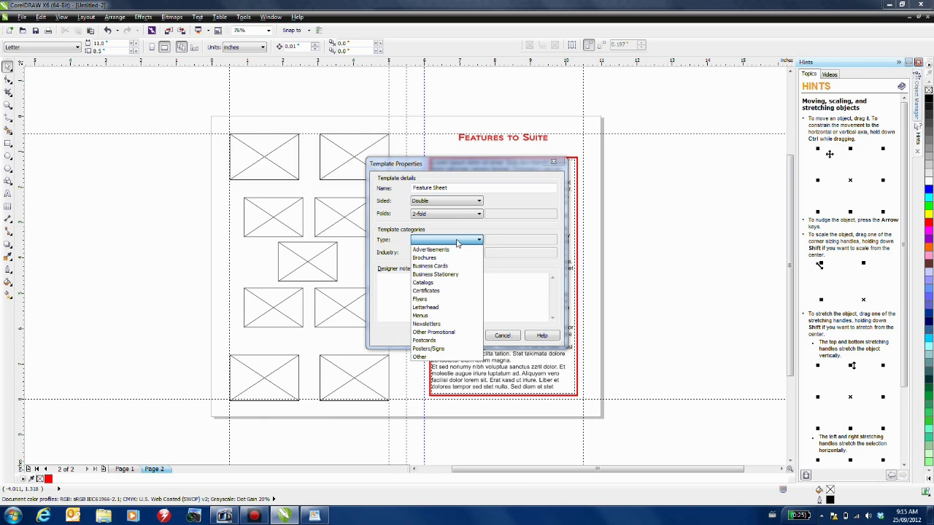
left_click(448, 357)
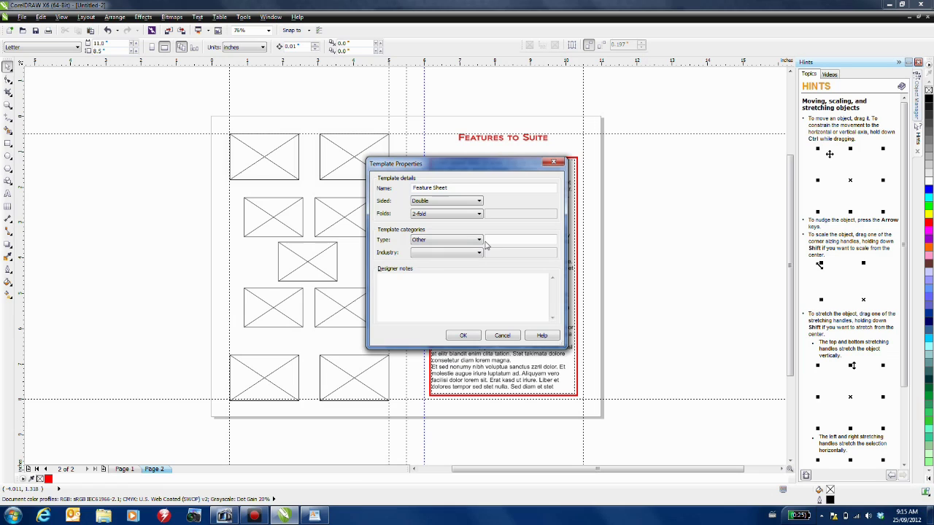
- Describe the type as Real estate, set industry to Services, paste the designer notes and confirm
left_click(497, 240)
left_click(479, 253)
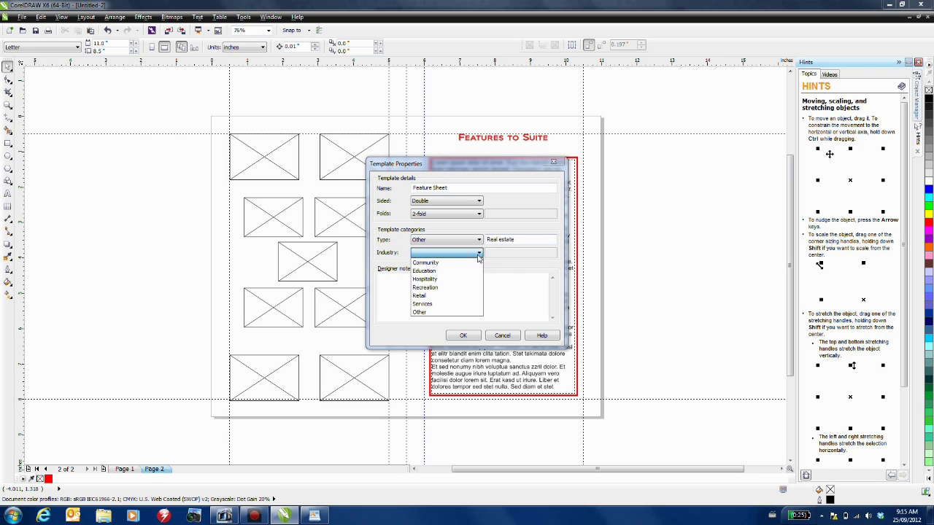
left_click(441, 304)
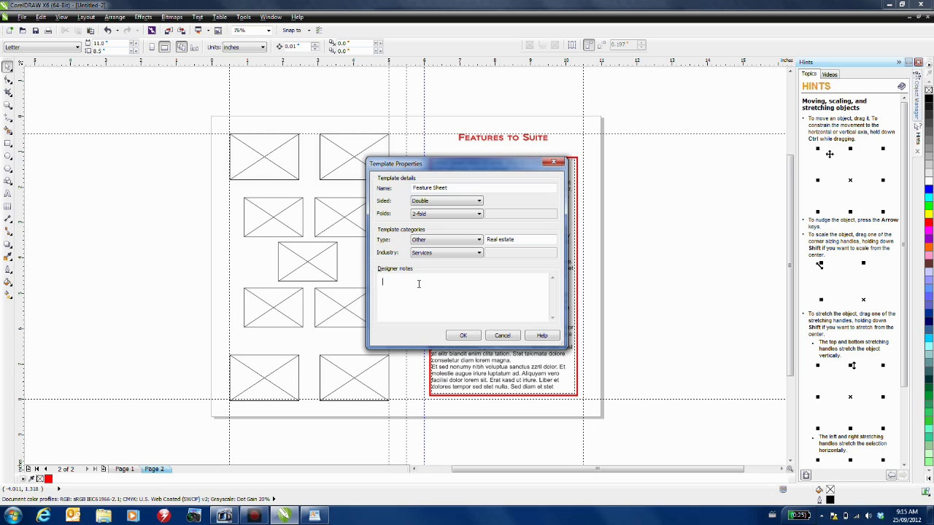
key("ctrl+v")
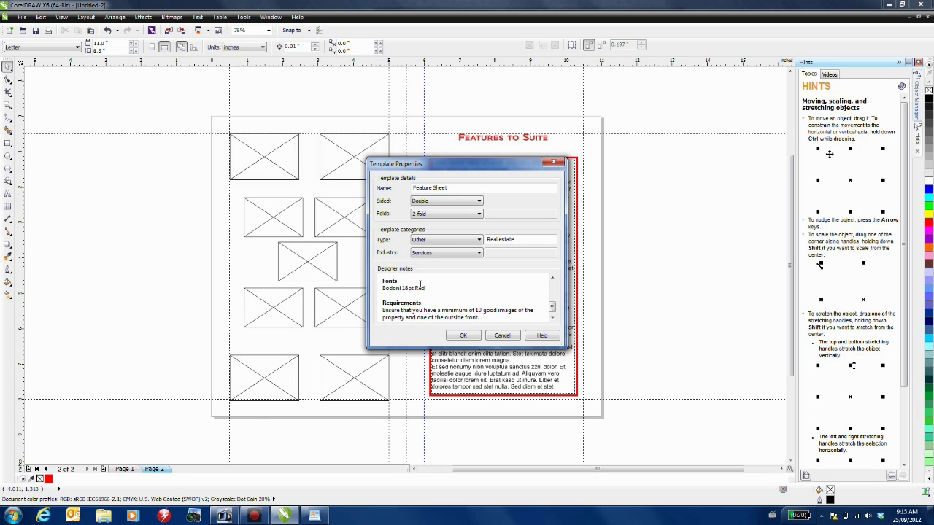
mouse_move(552, 307)
left_mouse_down()
mouse_move(551, 281)
mouse_move(552, 292)
left_mouse_up()
left_click(476, 337)
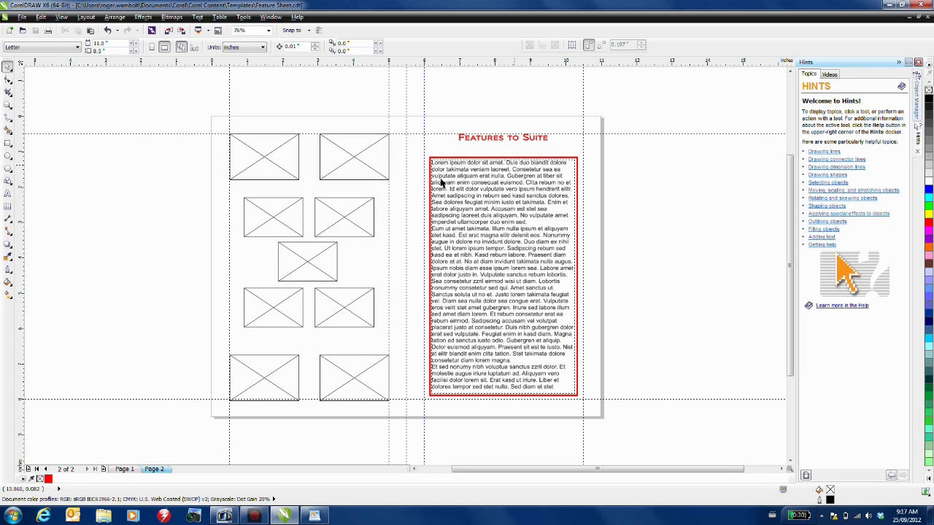
- Create a new document from the Feature Sheet template in My Templates
left_click(24, 18)
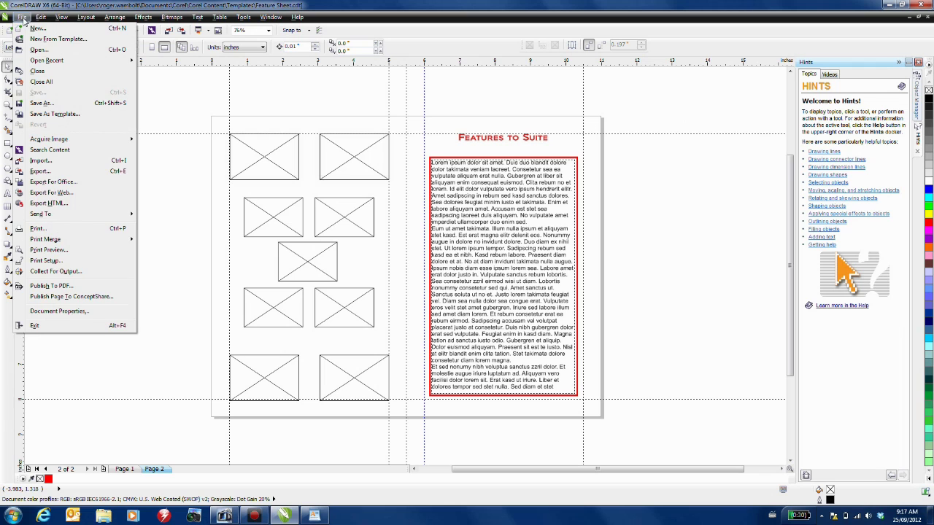
left_click(35, 41)
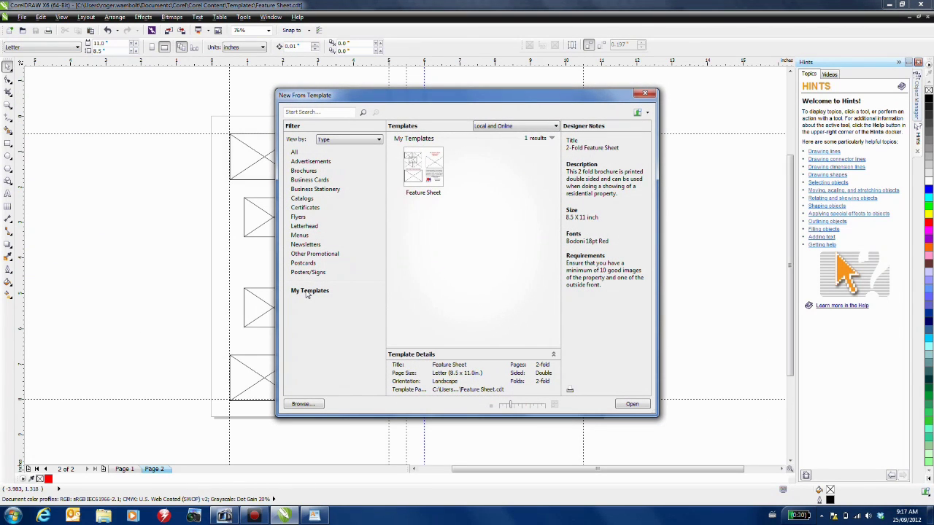
left_click(308, 292)
left_click(419, 161)
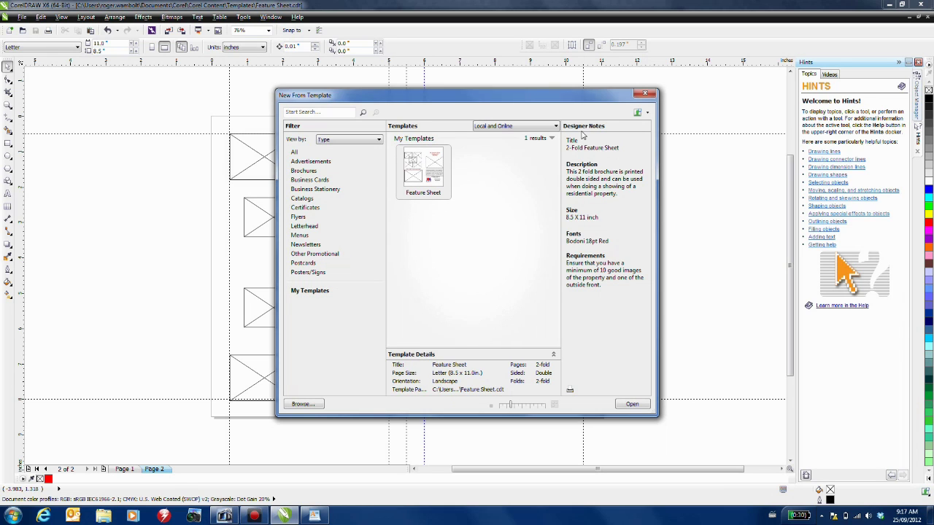
left_click(638, 406)
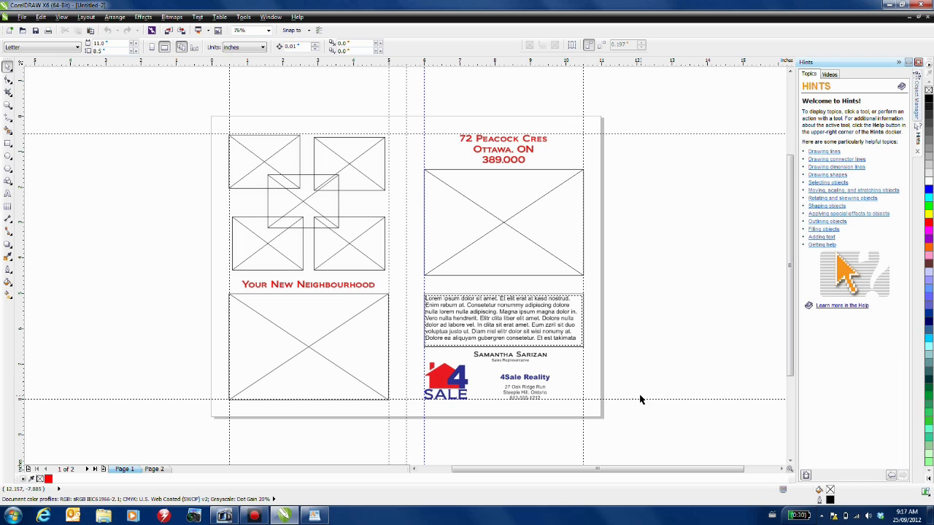
- Import B1–B5.jpg into the collage frames, Map.jpg into the bottom frame and F1.jpg under the address
left_click(169, 31)
left_click_drag(357, 99, 674, 109)
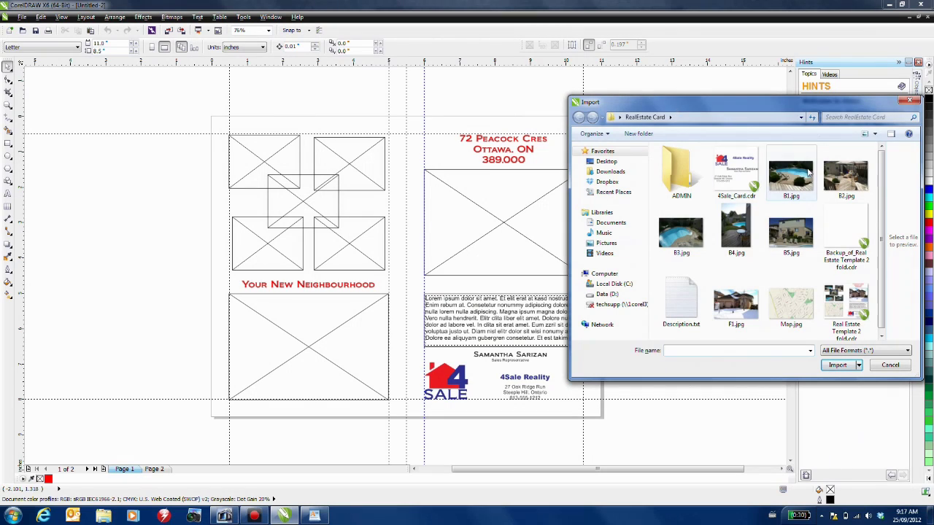
left_click_drag(791, 177, 274, 146)
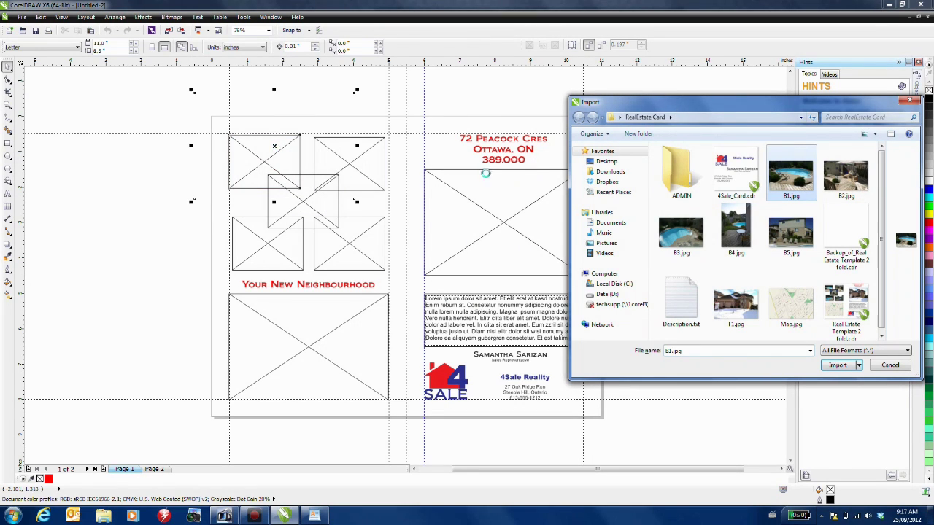
left_click_drag(846, 176, 361, 162)
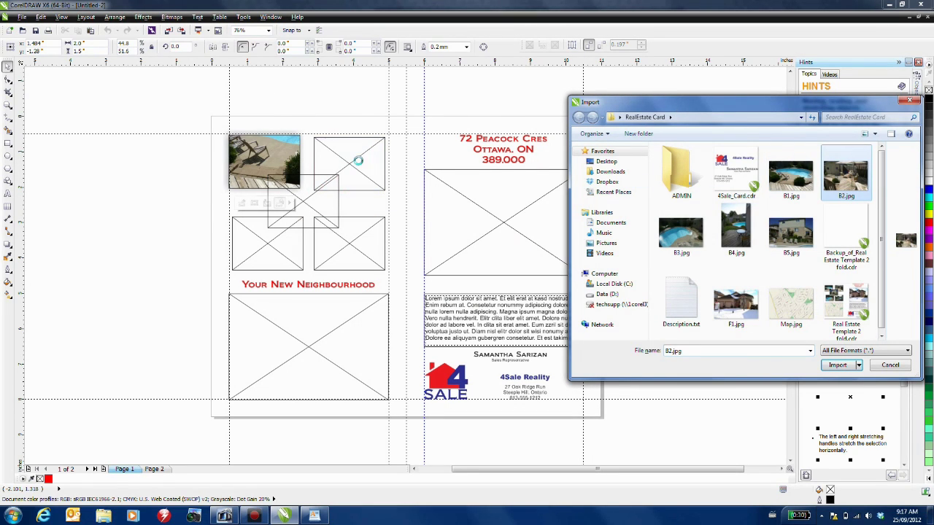
left_click_drag(688, 247, 267, 253)
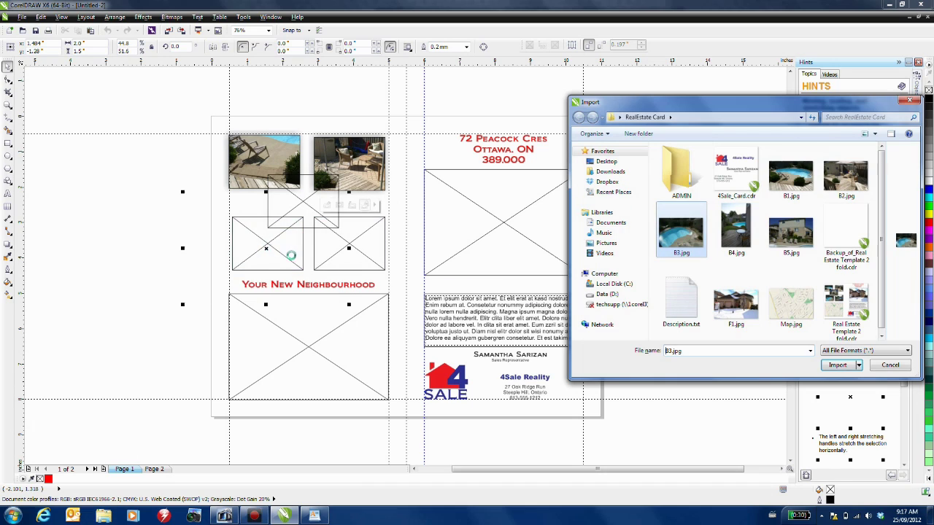
left_click_drag(732, 230, 359, 247)
left_click_drag(801, 237, 292, 245)
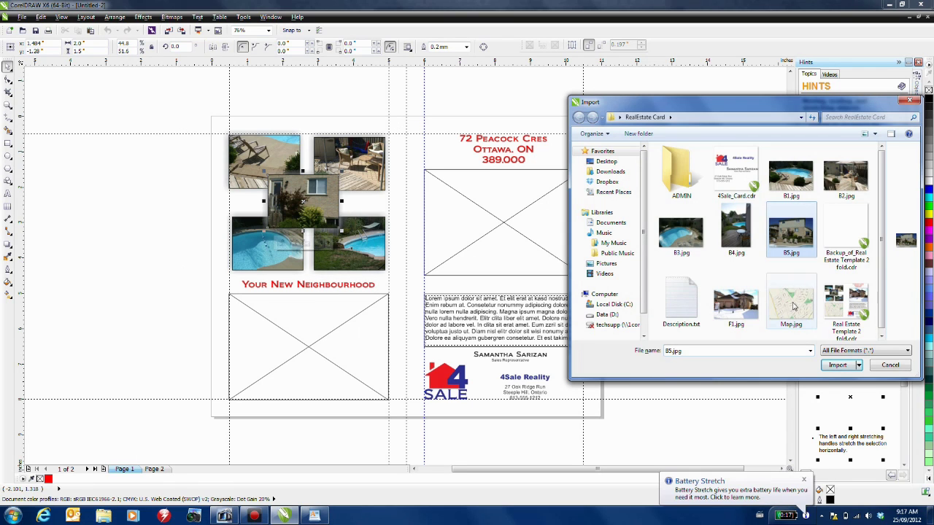
left_click_drag(791, 302, 395, 353)
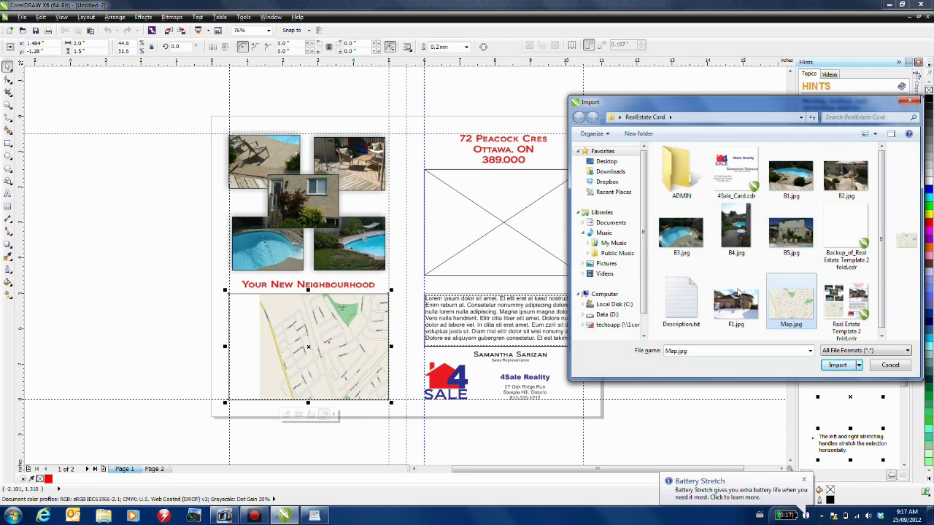
left_click_drag(737, 303, 503, 232)
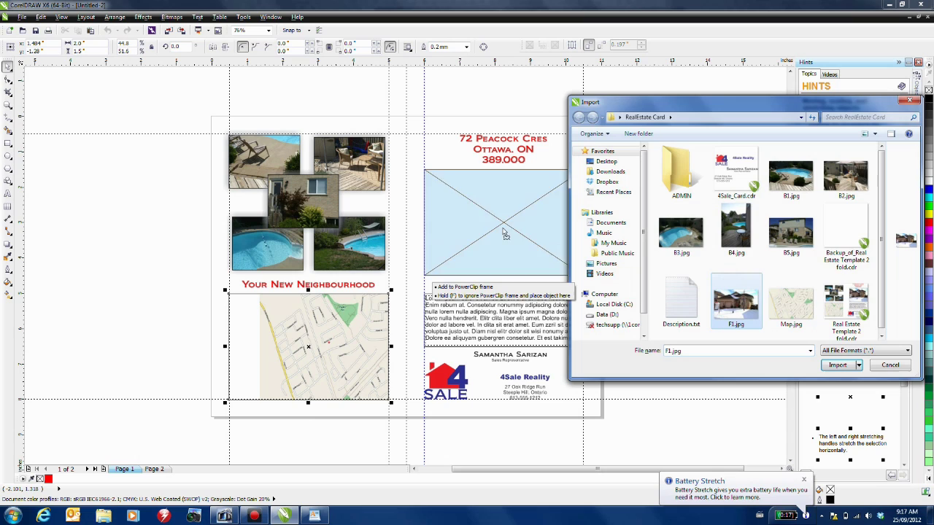
- Close the Import dialog and stretch each photo's contents to fill its PowerClip frame
left_click(891, 365)
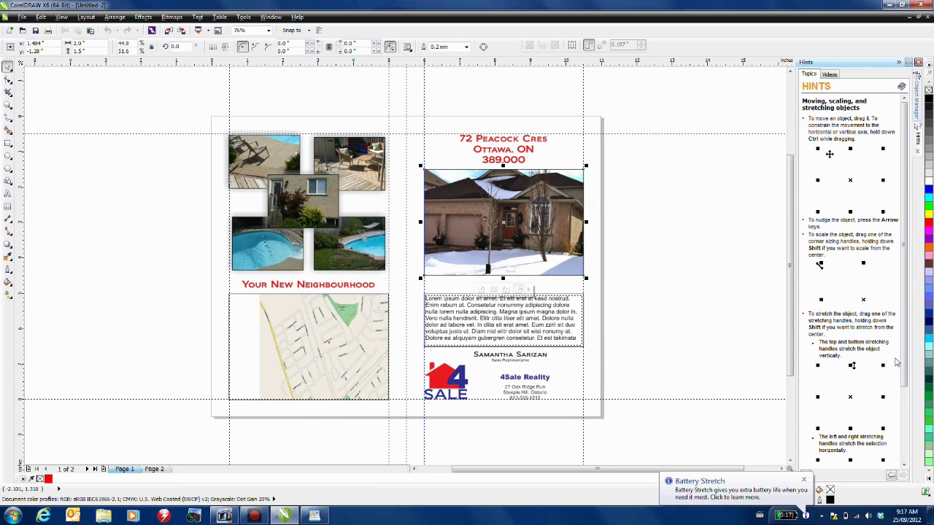
left_click(355, 162)
left_click(374, 204)
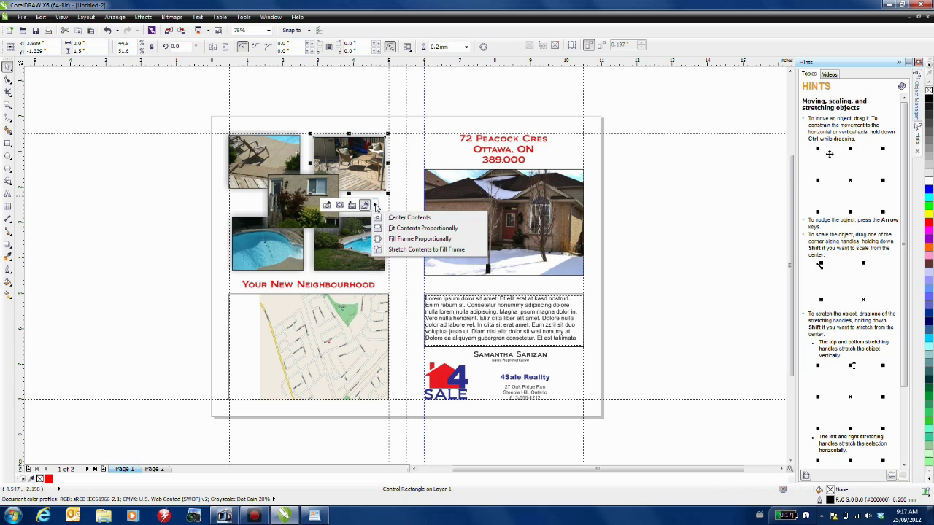
left_click(418, 250)
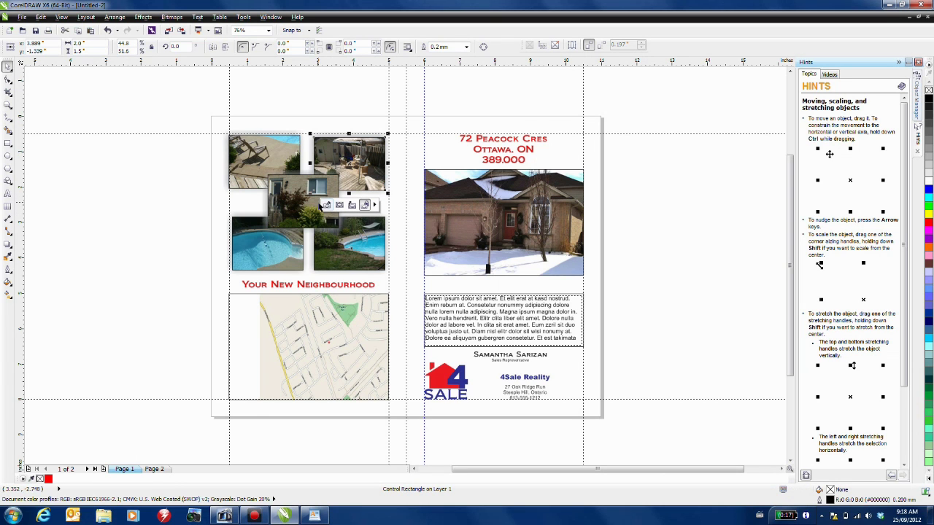
left_click(374, 204)
left_click(410, 251)
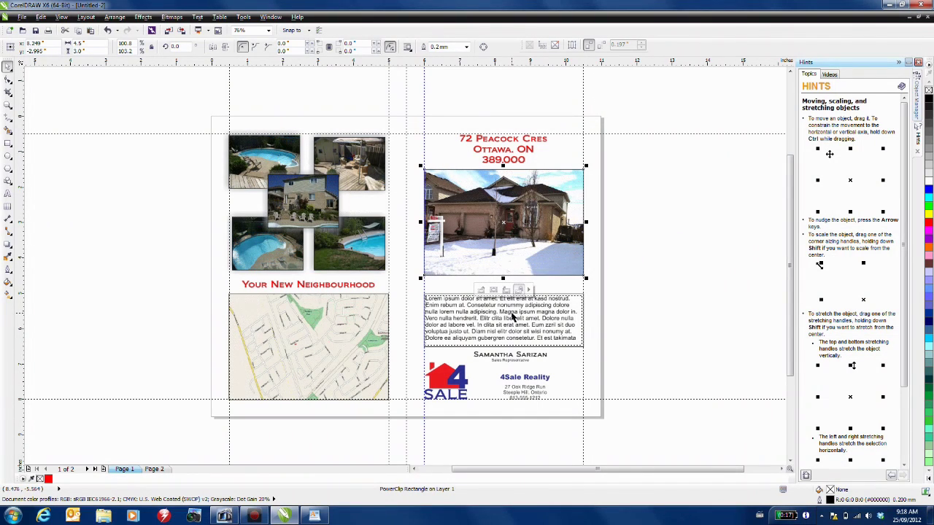
left_click(623, 308)
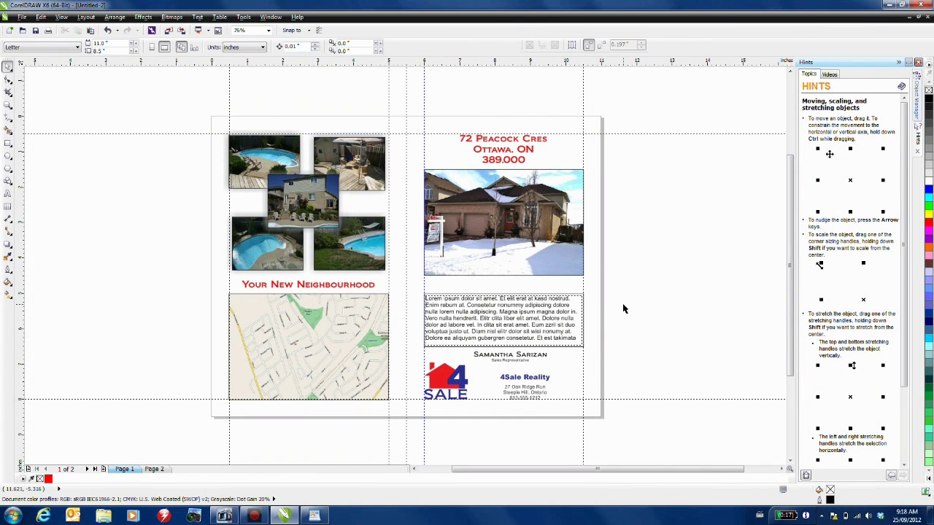